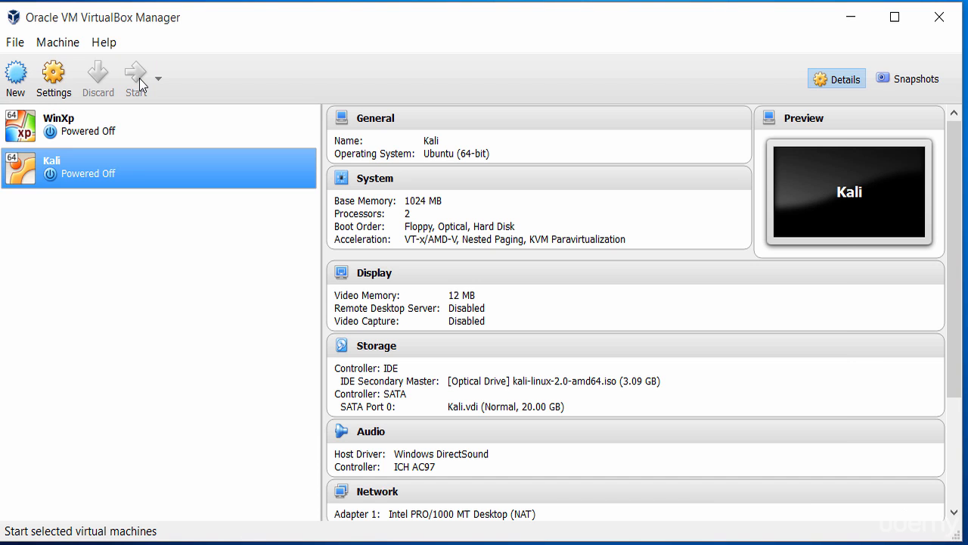
# Start the Kali virtual machine and allow it to capture the mouse and keyboard, suppressing further capture messages.
pyautogui.click(139, 84)
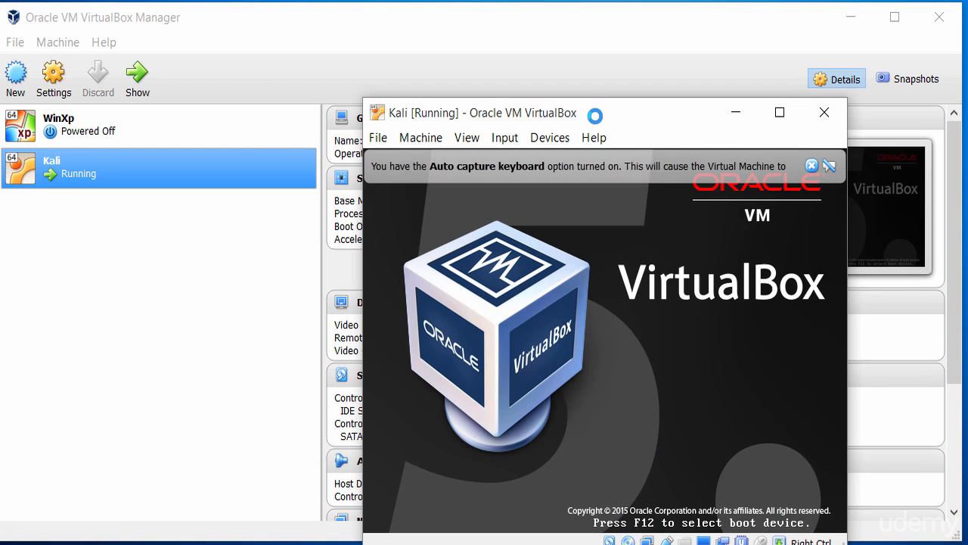
pyautogui.moveTo(575, 115); pyautogui.dragTo(506, 74)
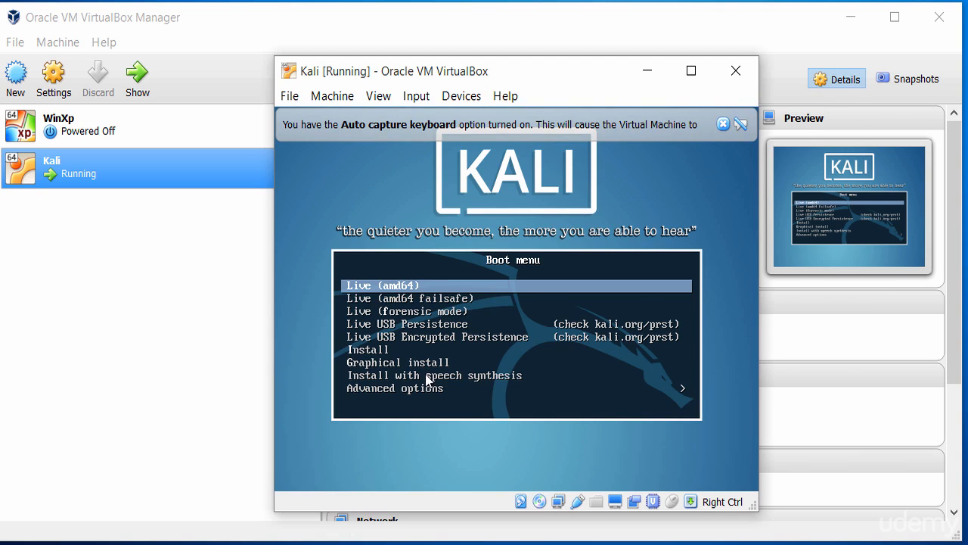
pyautogui.click(509, 366)
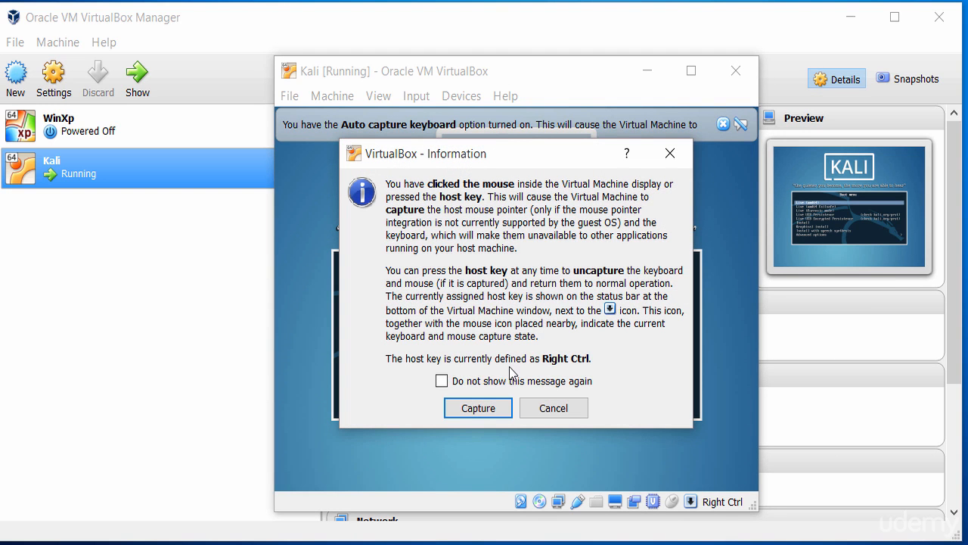
pyautogui.click(440, 385)
pyautogui.click(487, 411)
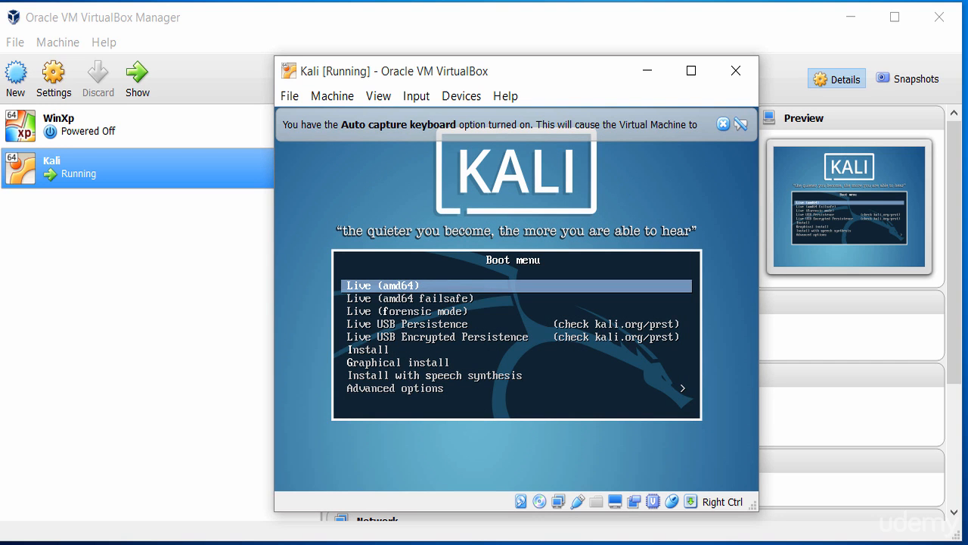
# Start the text-mode Install option from the Kali boot menu.
pyautogui.press('Down')
pyautogui.press('Down')
pyautogui.press('Down')
pyautogui.press('Down')
pyautogui.press('Up')
pyautogui.press('Up')
pyautogui.press('Up')
pyautogui.press('Up')
pyautogui.press('Down')
pyautogui.press('Down')
pyautogui.press('Down')
pyautogui.press('Down')
pyautogui.press('Down')
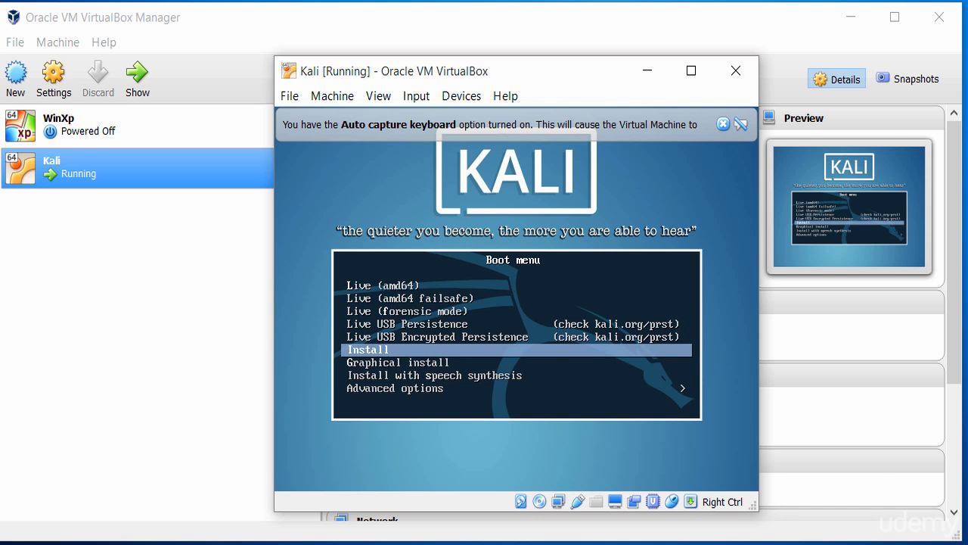
pyautogui.press('Return')
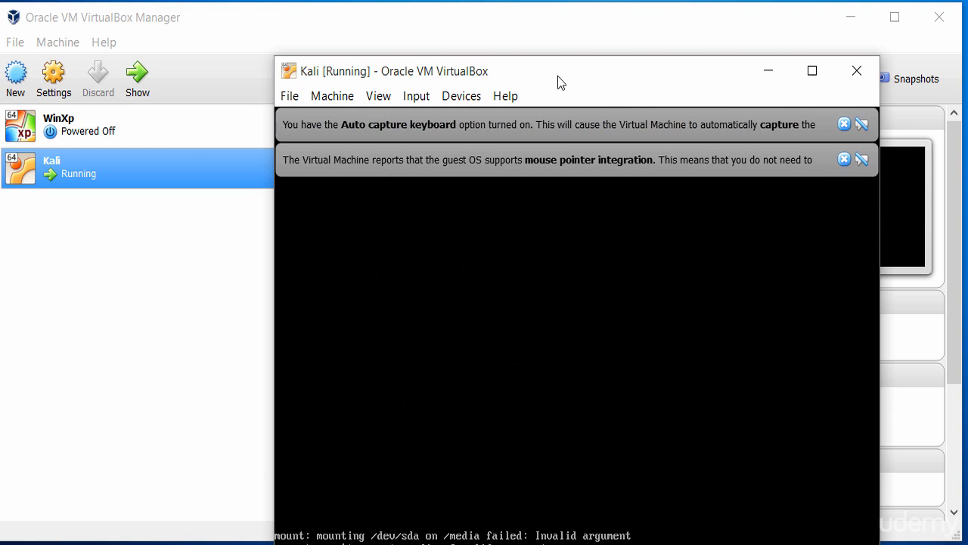
# Dismiss the keyboard capture and mouse integration notices and choose English as the installation language.
pyautogui.moveTo(557, 76); pyautogui.dragTo(489, 12)
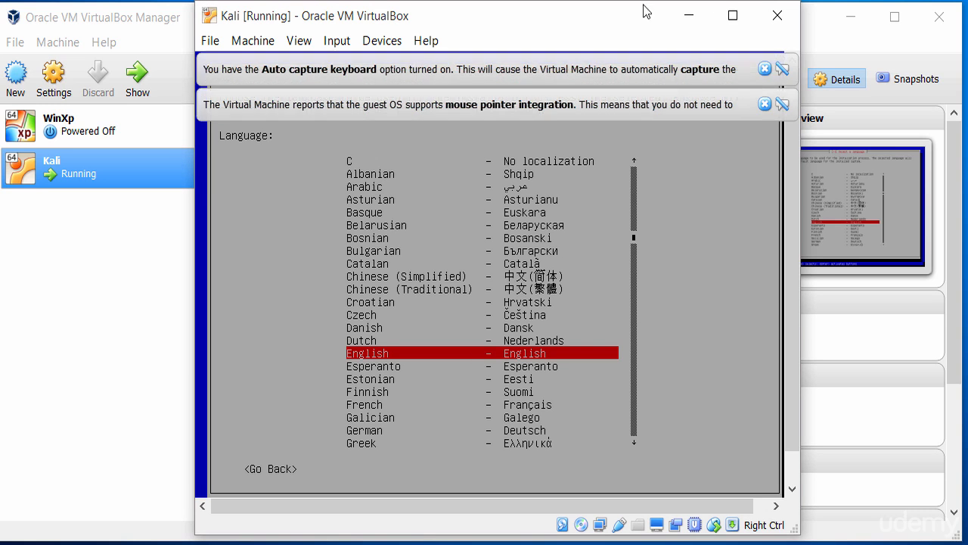
pyautogui.click(765, 104)
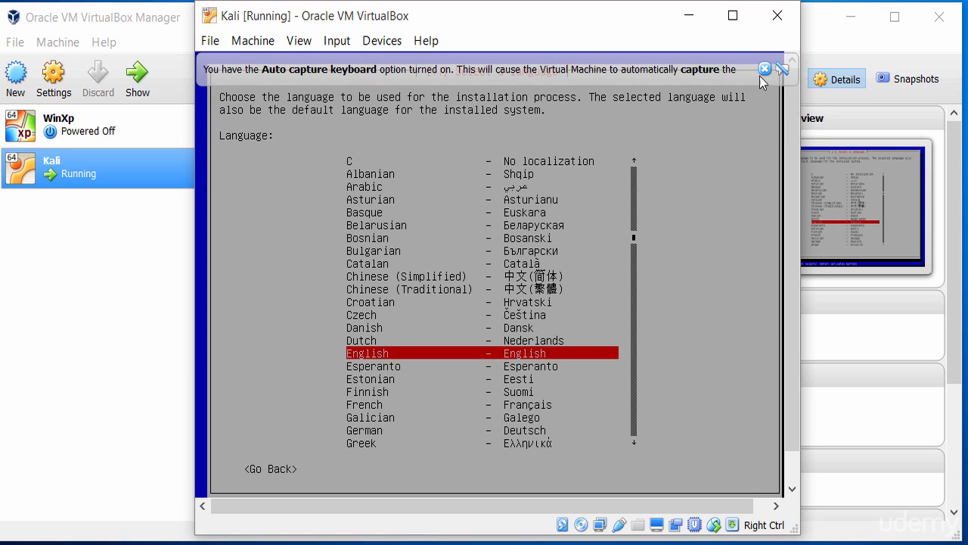
pyautogui.click(765, 69)
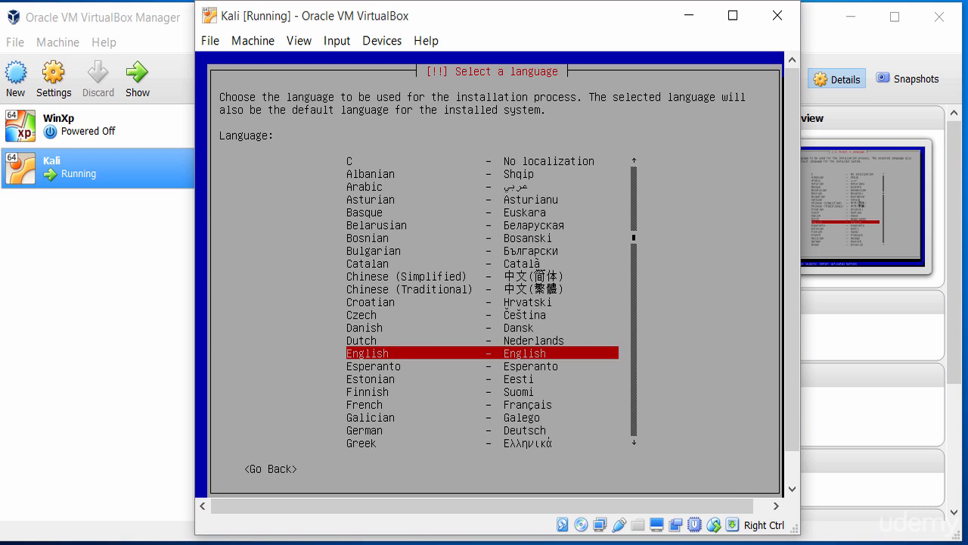
pyautogui.press('Return')
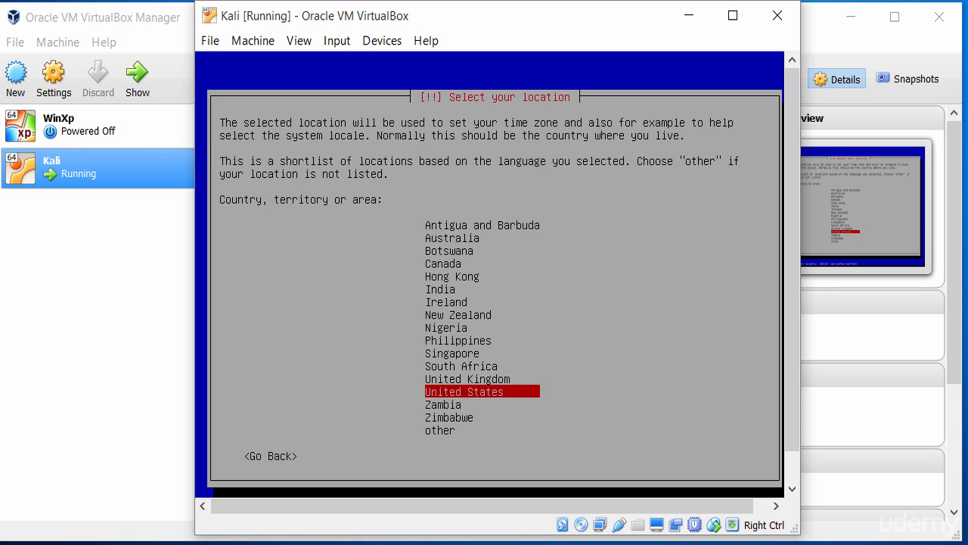
# Choose United States as the location and American English as the keymap.
pyautogui.press('Up')
pyautogui.press('Up')
pyautogui.press('Up')
pyautogui.press('Up')
pyautogui.press('Up')
pyautogui.press('Up')
pyautogui.press('Up')
pyautogui.press('Up')
pyautogui.press('Up')
pyautogui.press('Up')
pyautogui.press('Up')
pyautogui.press('Up')
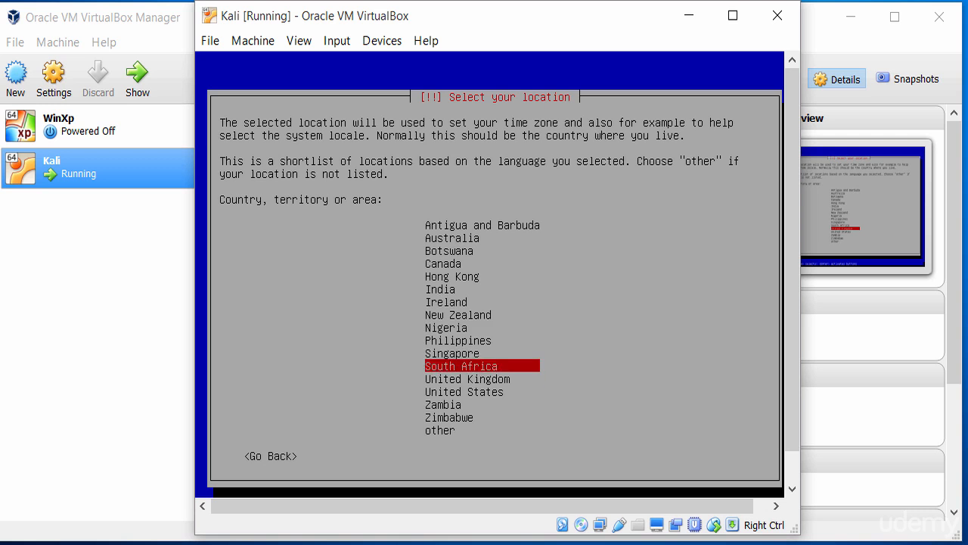
pyautogui.press('Down')
pyautogui.press('Down')
pyautogui.press('Down')
pyautogui.press('Down')
pyautogui.press('Down')
pyautogui.press('Down')
pyautogui.press('Down')
pyautogui.press('Down')
pyautogui.press('Down')
pyautogui.press('Down')
pyautogui.press('Down')
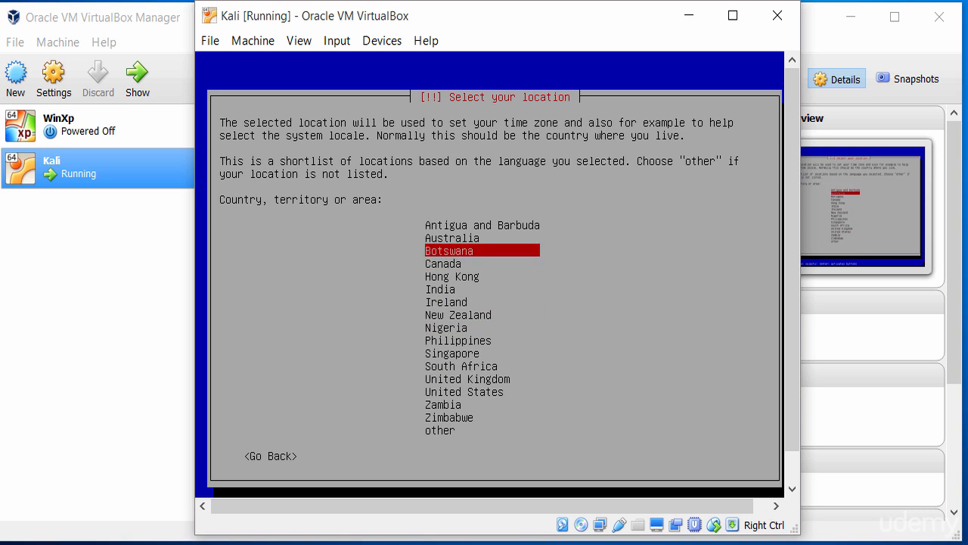
pyautogui.press('Return')
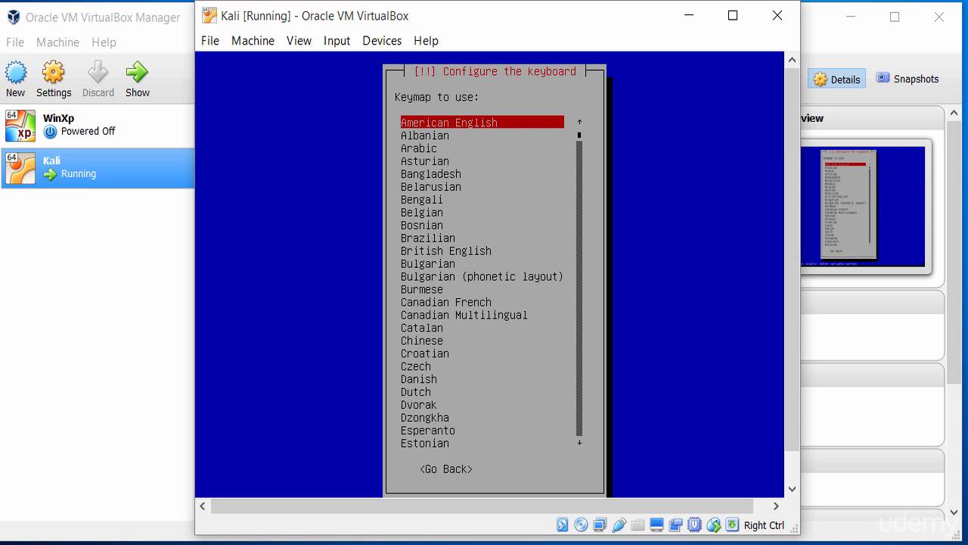
pyautogui.press('Return')
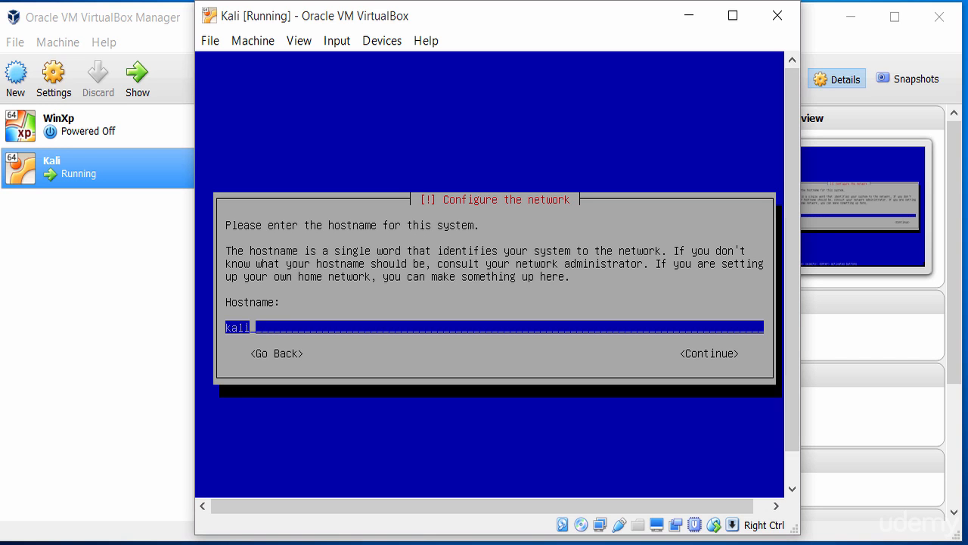
# Accept kali as the hostname and set the domain name to test.local.
pyautogui.press('Tab')
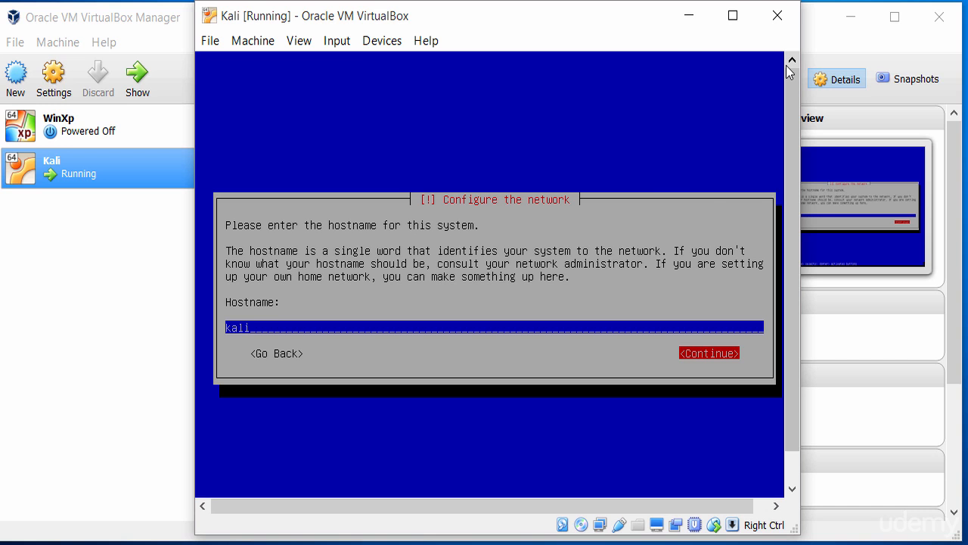
pyautogui.press('Return')
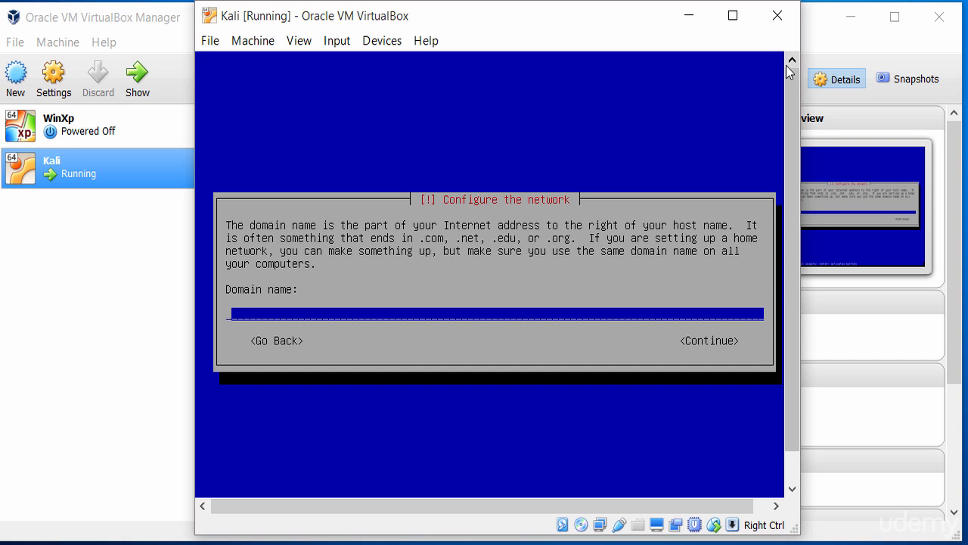
pyautogui.write('test.local')
pyautogui.press('Tab')
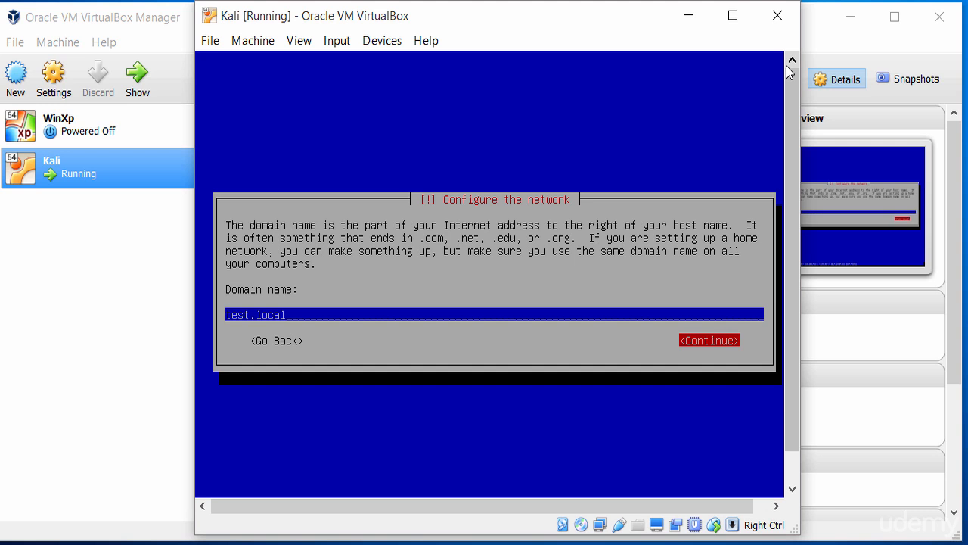
pyautogui.press('Return')
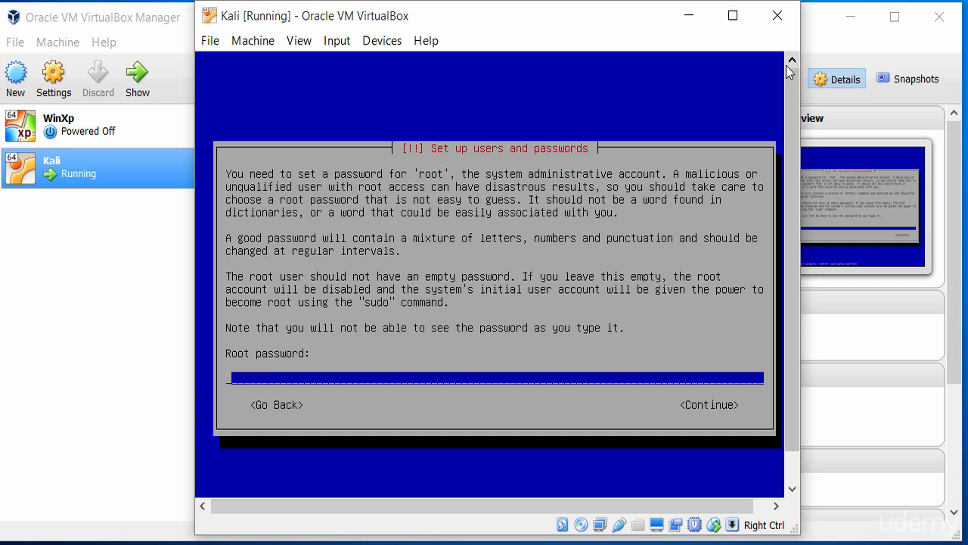
# Enter the root password and re-enter it for verification.
pyautogui.write('******')
pyautogui.press('Tab')
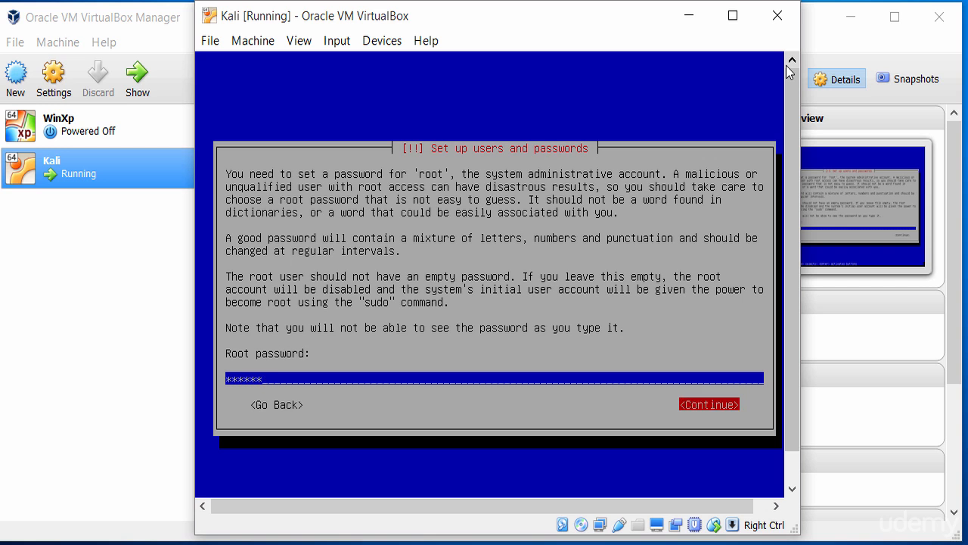
pyautogui.press('Return')
pyautogui.write('******')
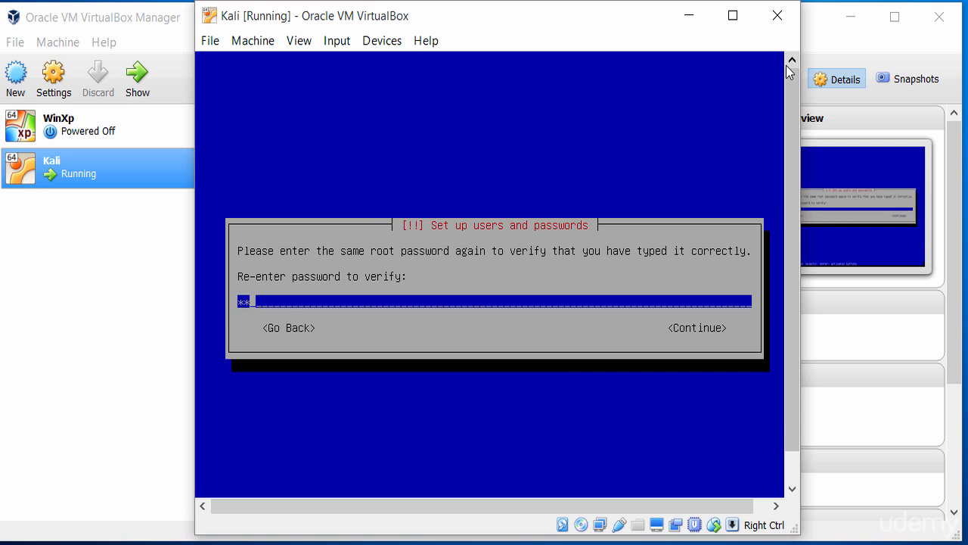
pyautogui.press('Return')
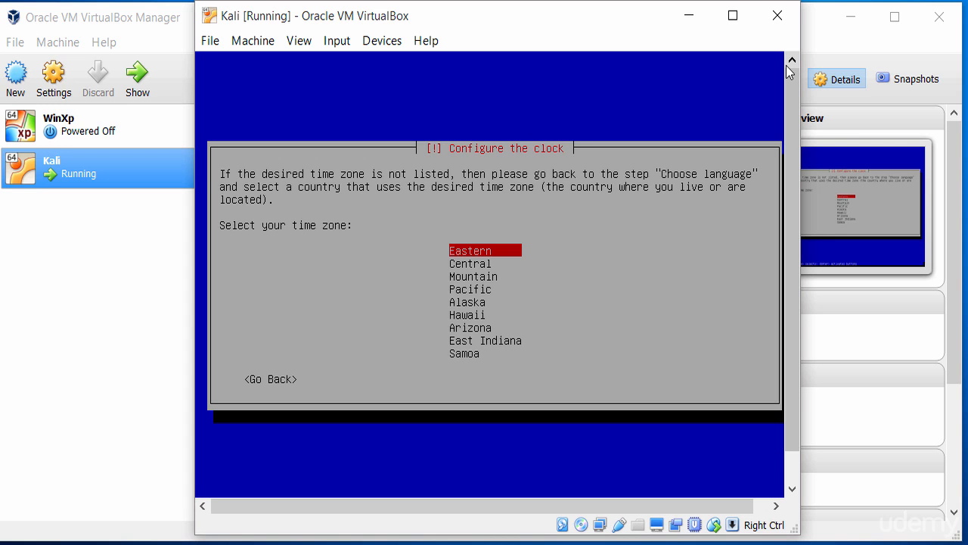
# Set the system clock's time zone to Central.
pyautogui.press('Down')
pyautogui.press('Down')
pyautogui.press('Down')
pyautogui.press('Down')
pyautogui.press('Down')
pyautogui.press('Down')
pyautogui.press('Down')
pyautogui.press('Down')
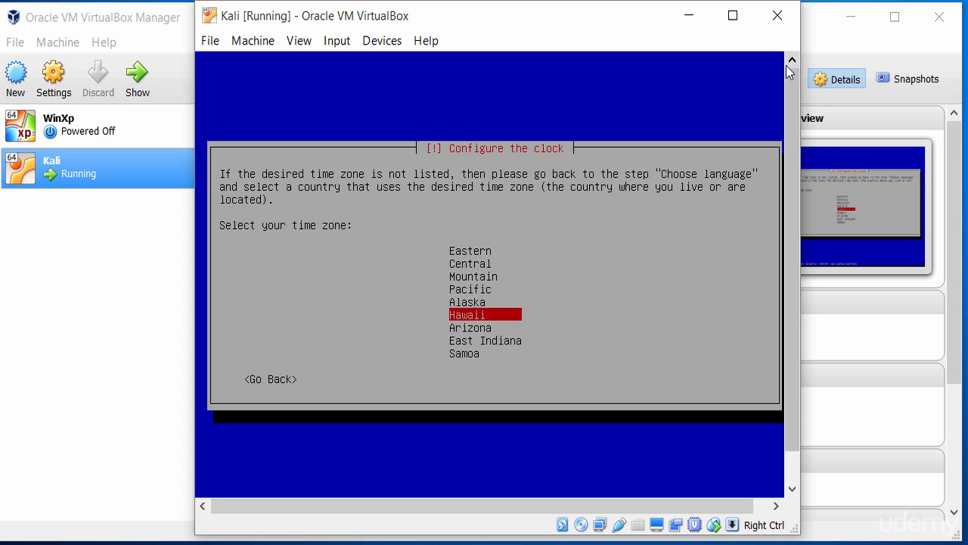
pyautogui.press('Up')
pyautogui.press('Up')
pyautogui.press('Up')
pyautogui.press('Up')
pyautogui.press('Up')
pyautogui.press('Up')
pyautogui.press('Up')
pyautogui.press('Up')
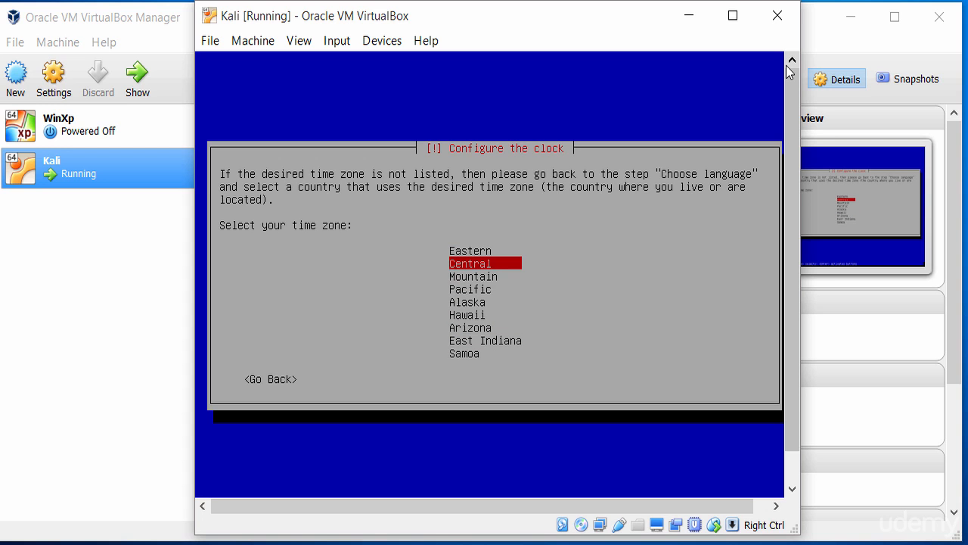
pyautogui.press('Return')
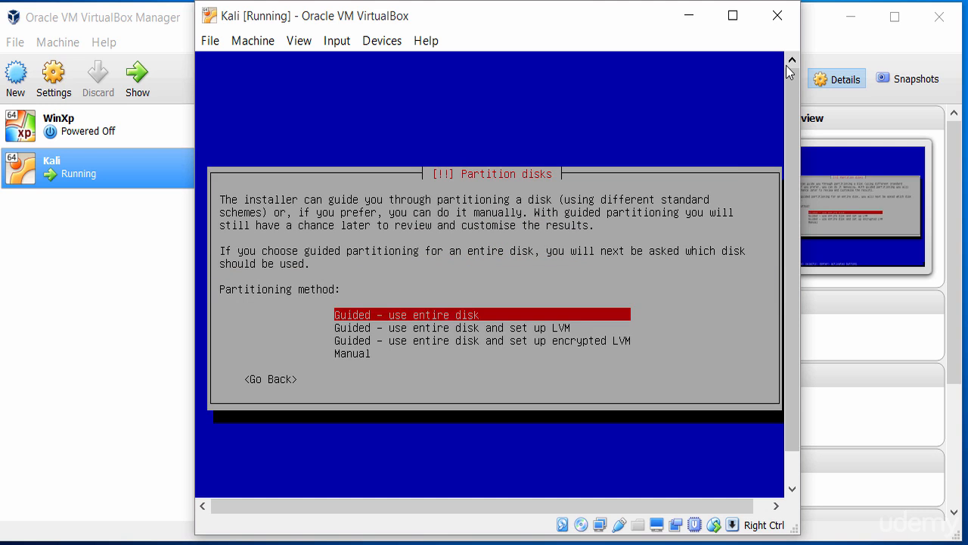
# Examine the available guided, LVM, encrypted LVM and manual partitioning methods.
pyautogui.press('Down')
pyautogui.press('Up')
pyautogui.press('Down')
pyautogui.press('Down')
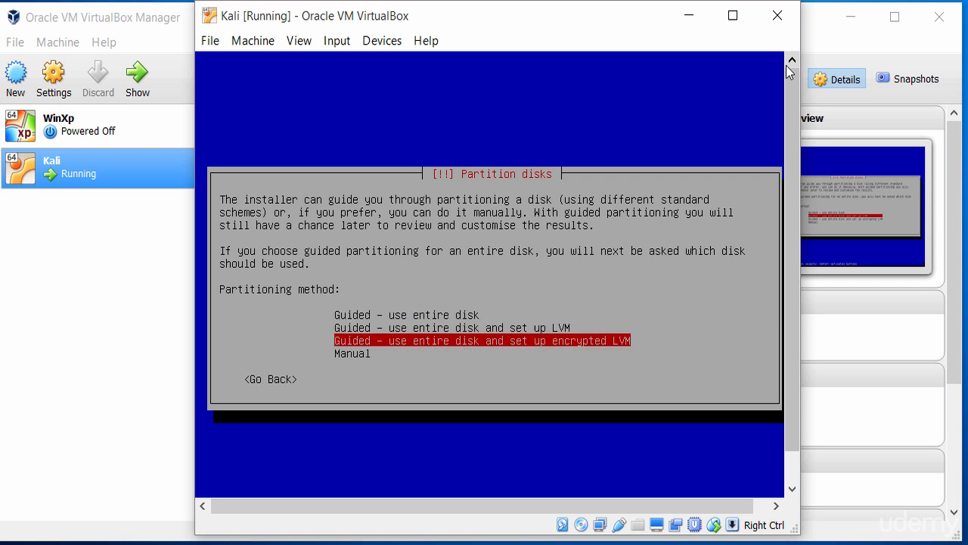
pyautogui.press('Up')
pyautogui.press('Up')
pyautogui.press('Up')
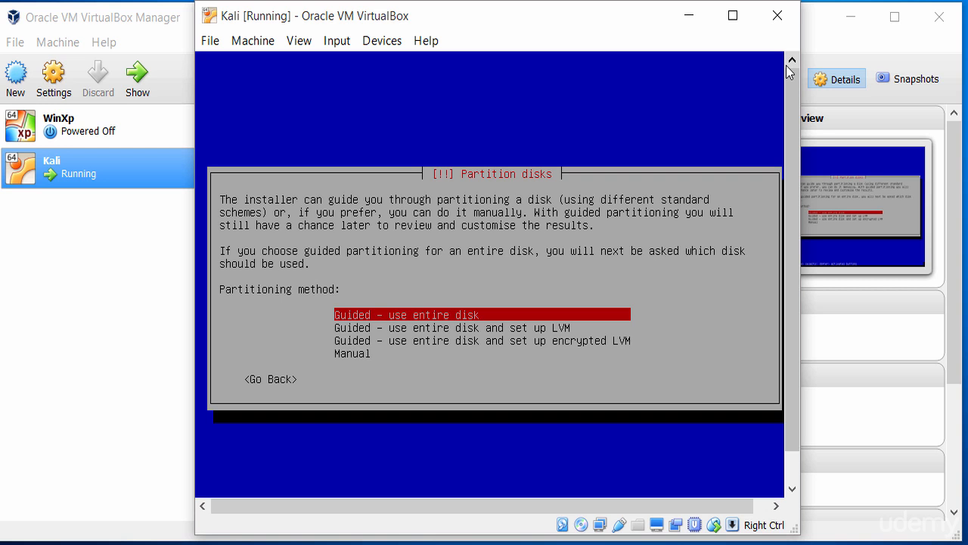
pyautogui.press('Down')
pyautogui.press('Down')
pyautogui.press('Up')
pyautogui.press('Up')
pyautogui.press('Down')
pyautogui.press('Down')
pyautogui.press('Down')
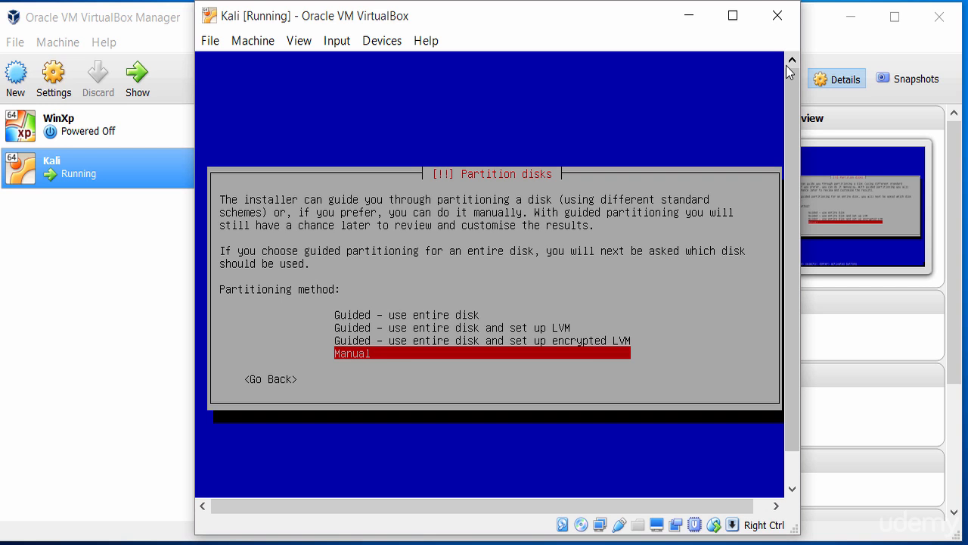
pyautogui.press('Up')
pyautogui.press('Up')
pyautogui.press('Up')
pyautogui.press('Down')
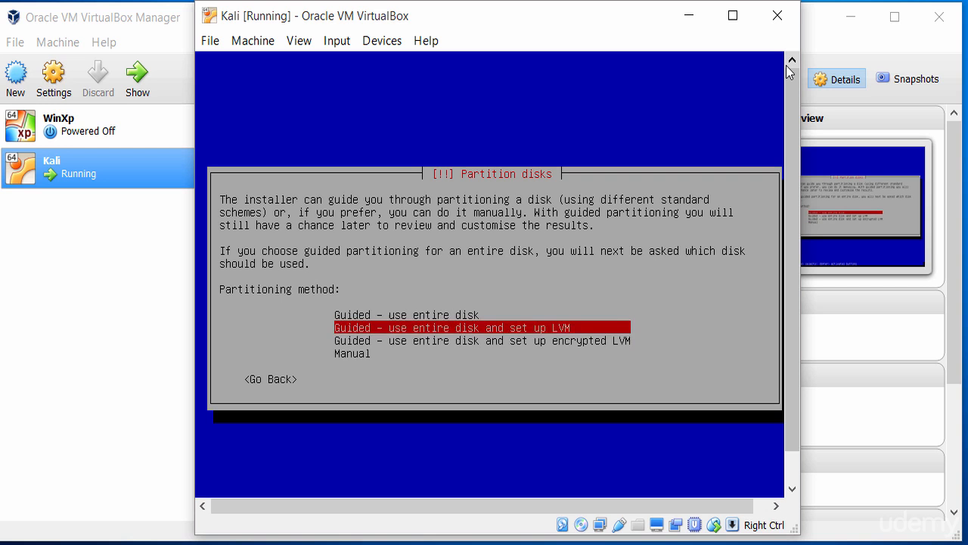
# Choose Manual as the partitioning method.
pyautogui.press('Down')
pyautogui.press('Down')
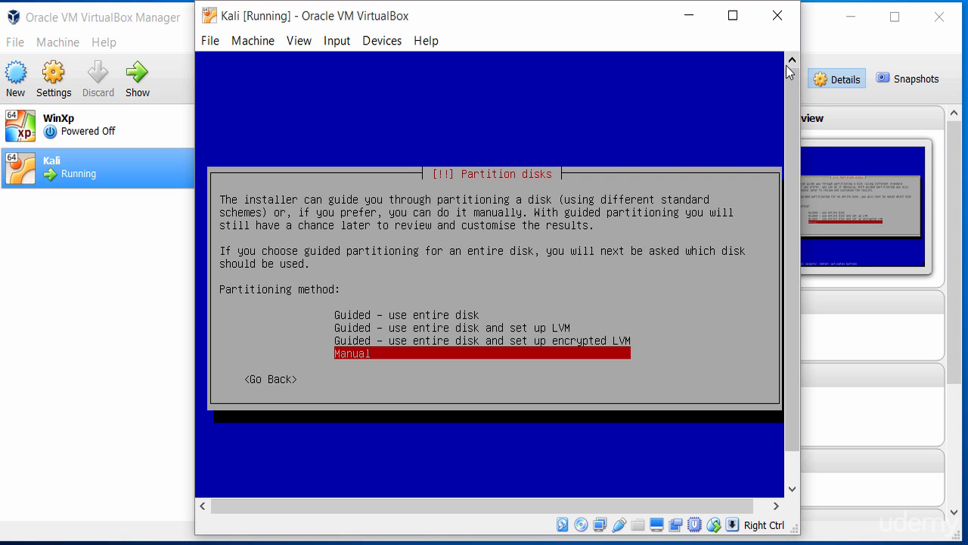
pyautogui.press('Return')
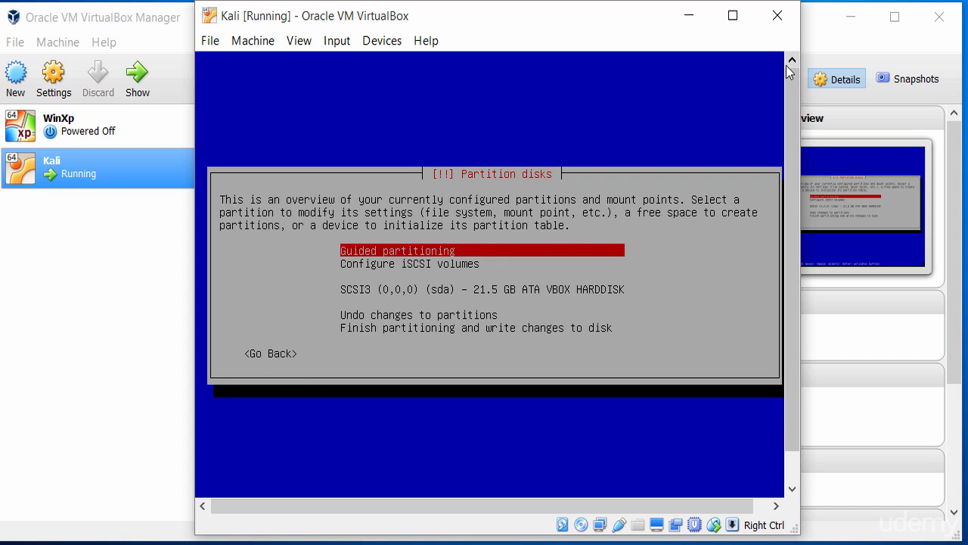
# Create a new empty partition table on the SCSI3 (sda) VBOX HARDDISK.
pyautogui.press('Down')
pyautogui.press('Up')
pyautogui.press('Down')
pyautogui.press('Down')
pyautogui.press('Down')
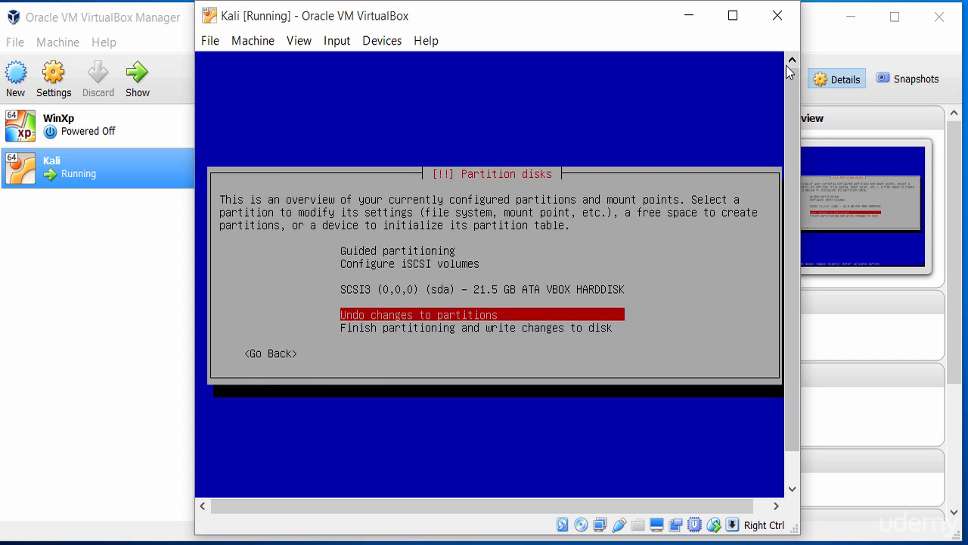
pyautogui.press('Up')
pyautogui.press('Up')
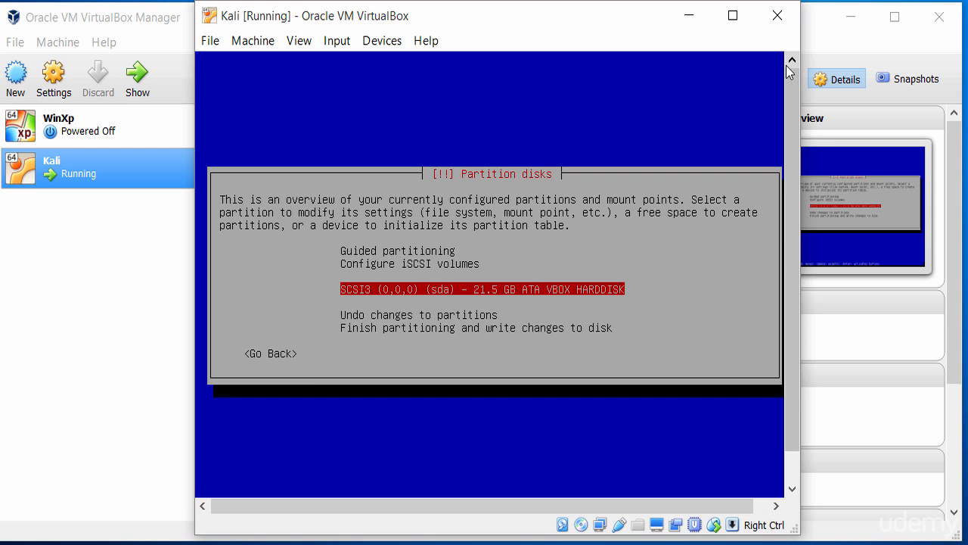
pyautogui.press('Return')
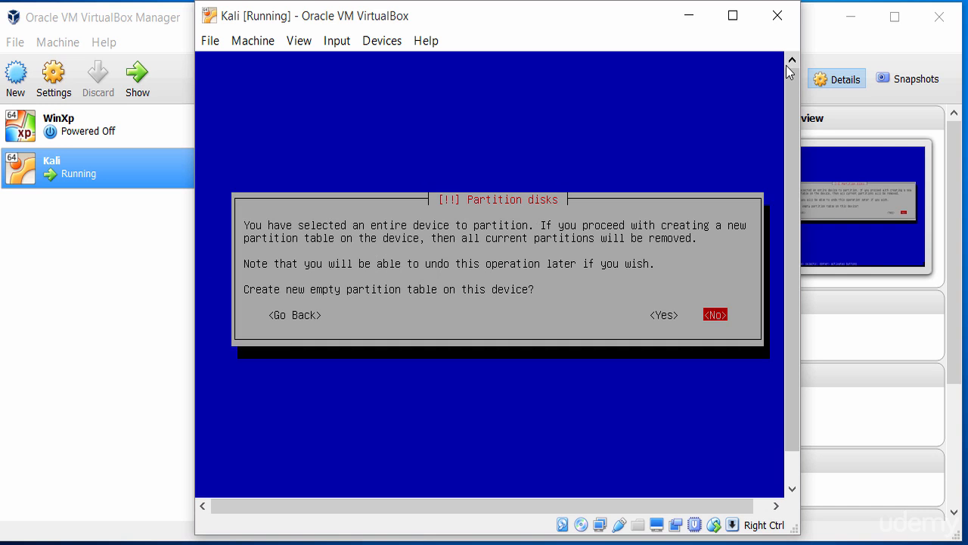
pyautogui.press('Left')
pyautogui.press('Return')
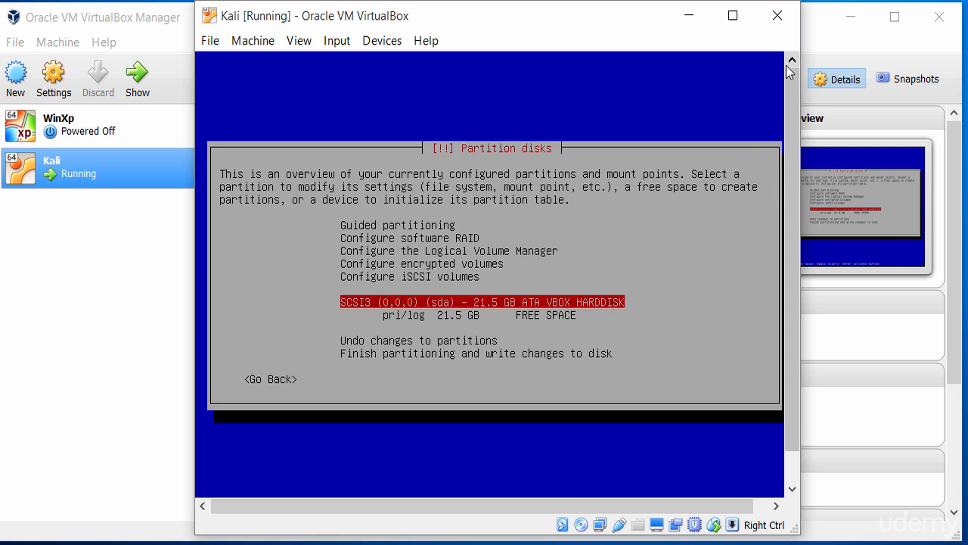
# Create a 500 MB primary partition at the beginning of the free space on the SCSI3 (sda) disk.
pyautogui.press('Up')
pyautogui.press('Down')
pyautogui.press('Down')
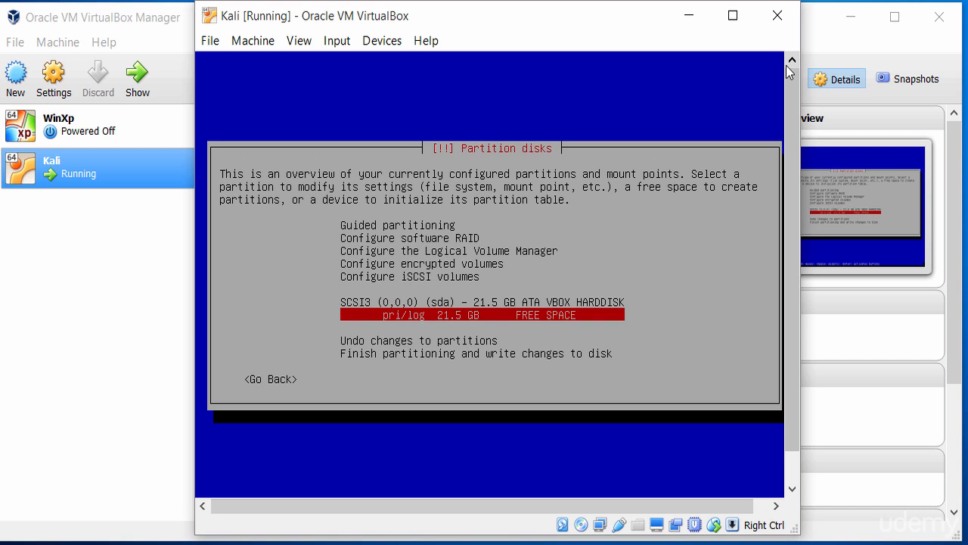
pyautogui.press('Up')
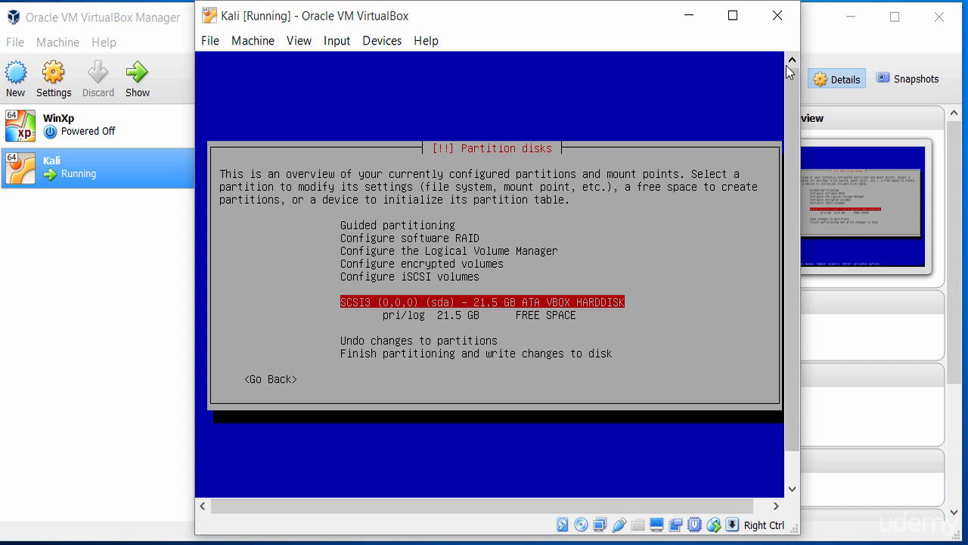
pyautogui.press('Down')
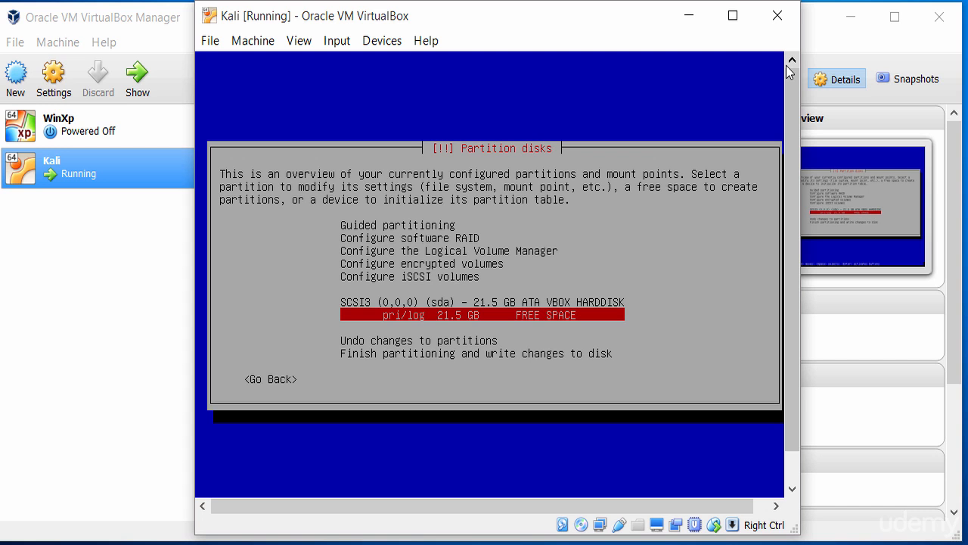
pyautogui.press('Return')
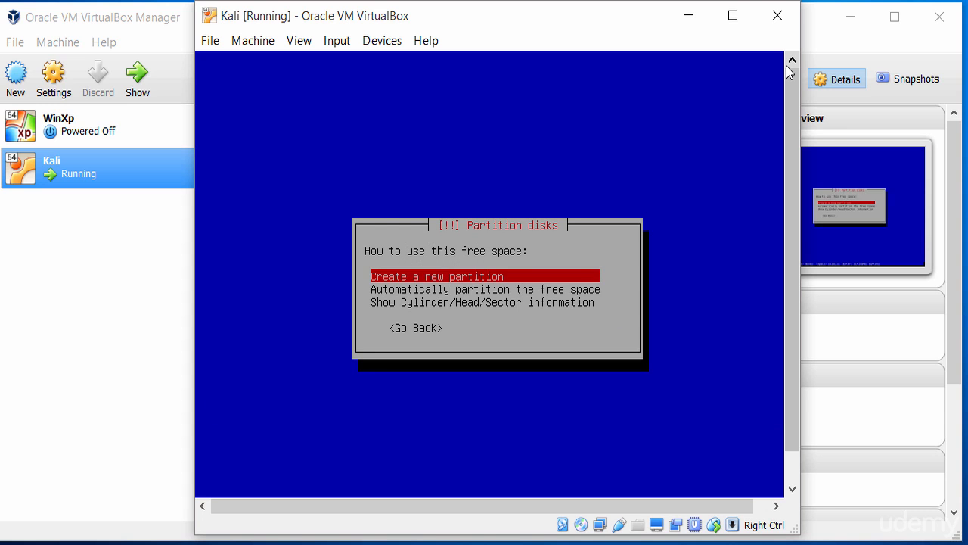
pyautogui.press('Return')
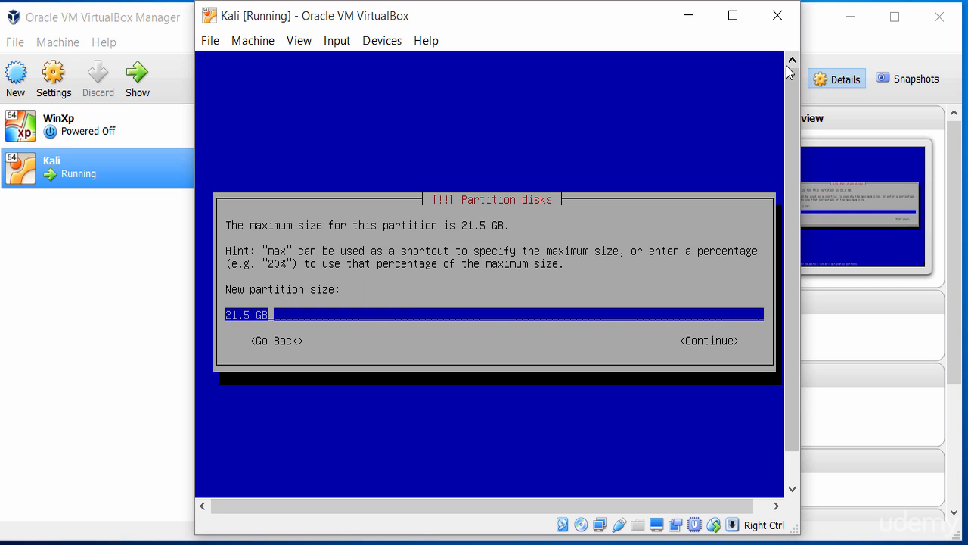
pyautogui.press('Left')
pyautogui.press('Left')
pyautogui.press('Left')
pyautogui.press('Left')
pyautogui.press('Left')
pyautogui.press('Right')
pyautogui.press('Right')
pyautogui.press('BackSpace')
pyautogui.press('BackSpace')
pyautogui.press('BackSpace')
pyautogui.press('BackSpace')
pyautogui.write('500')
pyautogui.press('Right')
pyautogui.press('Right')
pyautogui.press('Right')
pyautogui.press('Left')
pyautogui.press('BackSpace')
pyautogui.write('M')
pyautogui.press('Tab')
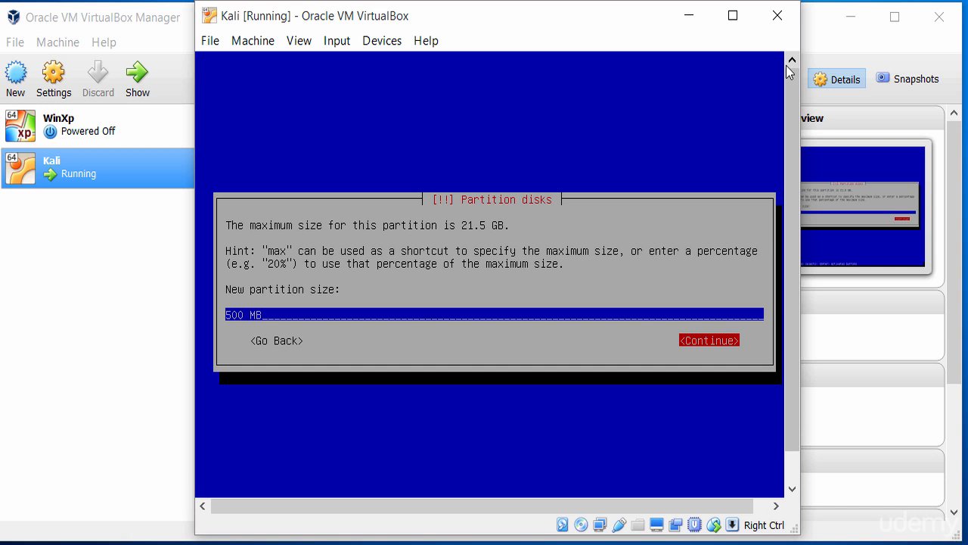
pyautogui.press('Return')
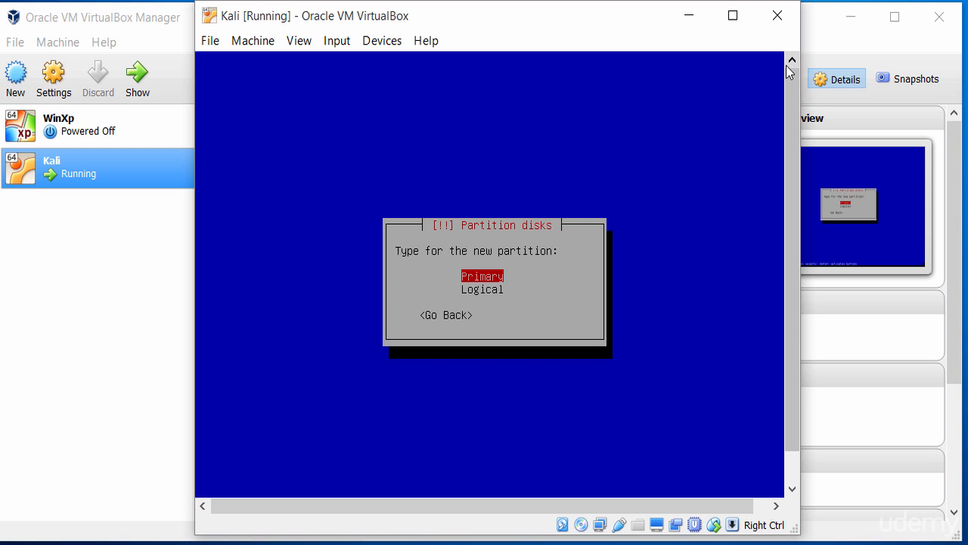
pyautogui.press('Return')
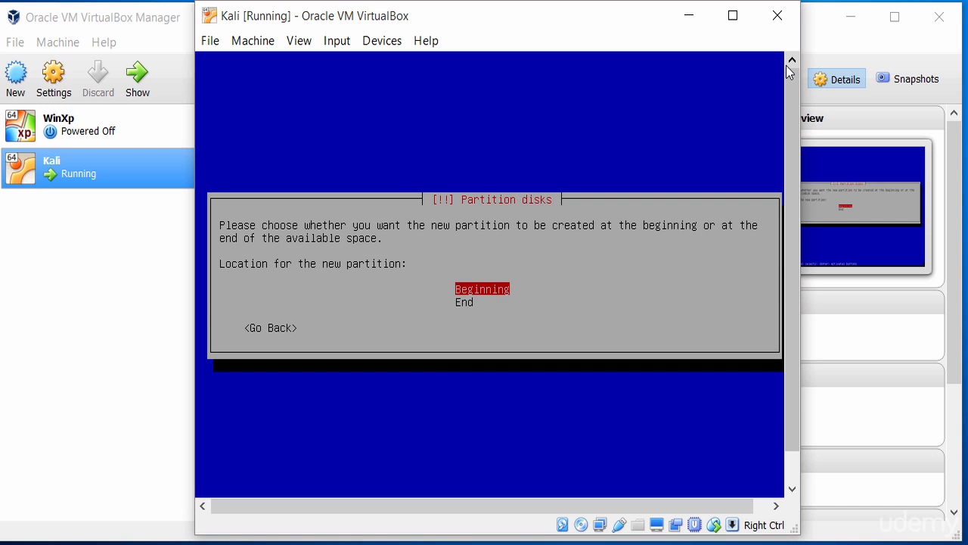
pyautogui.press('Return')
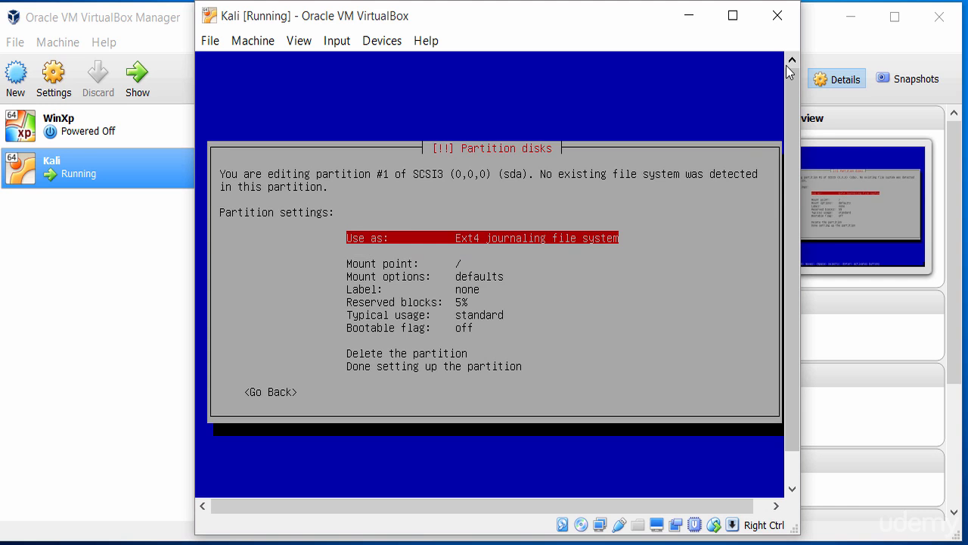
# Set partition #1 to use the Ext3 journaling file system with /boot as its mount point.
pyautogui.press('Return')
pyautogui.press('Down')
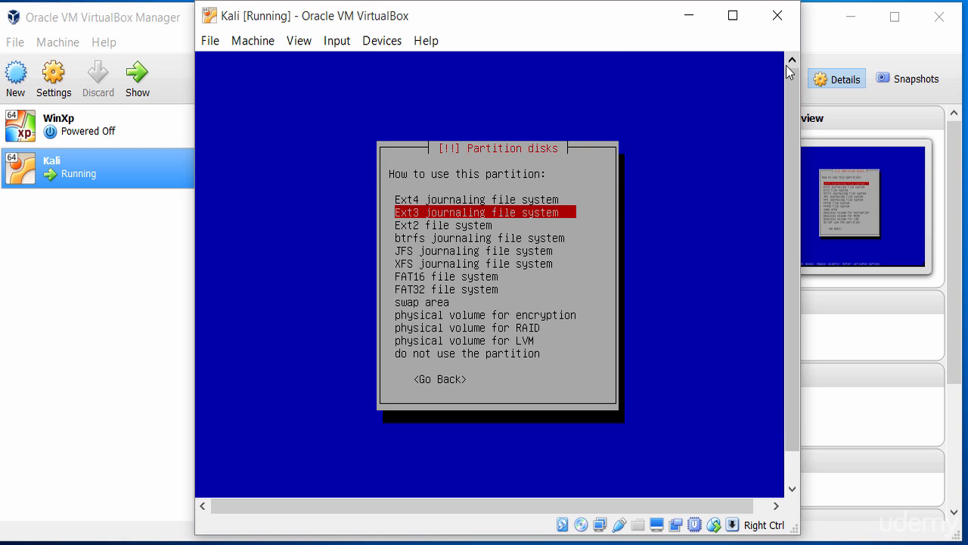
pyautogui.press('Return')
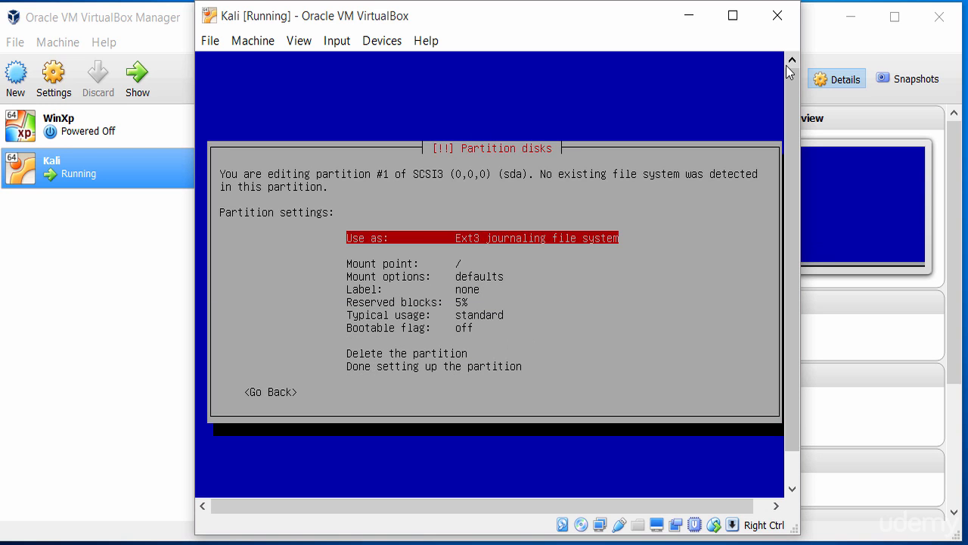
pyautogui.press('Down')
pyautogui.press('Return')
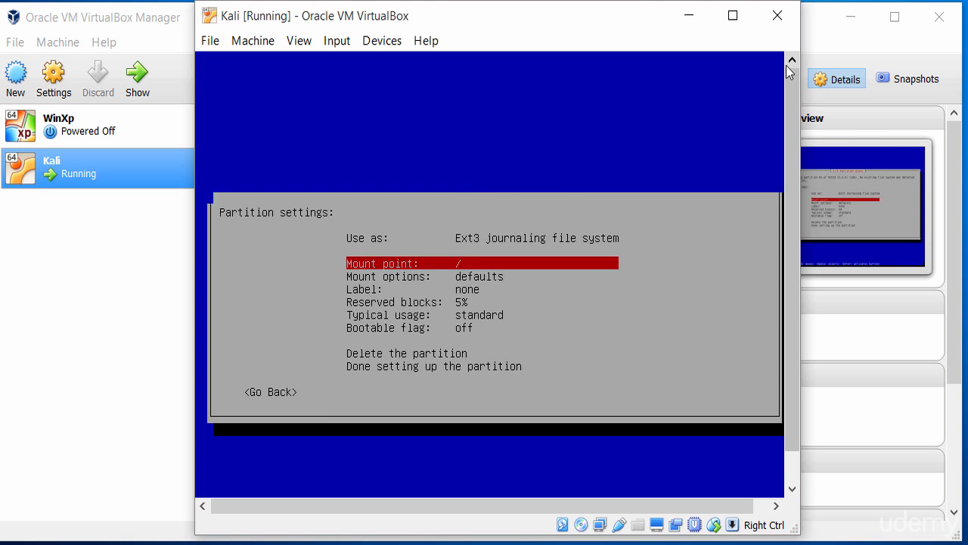
pyautogui.press('Down')
pyautogui.press('Return')
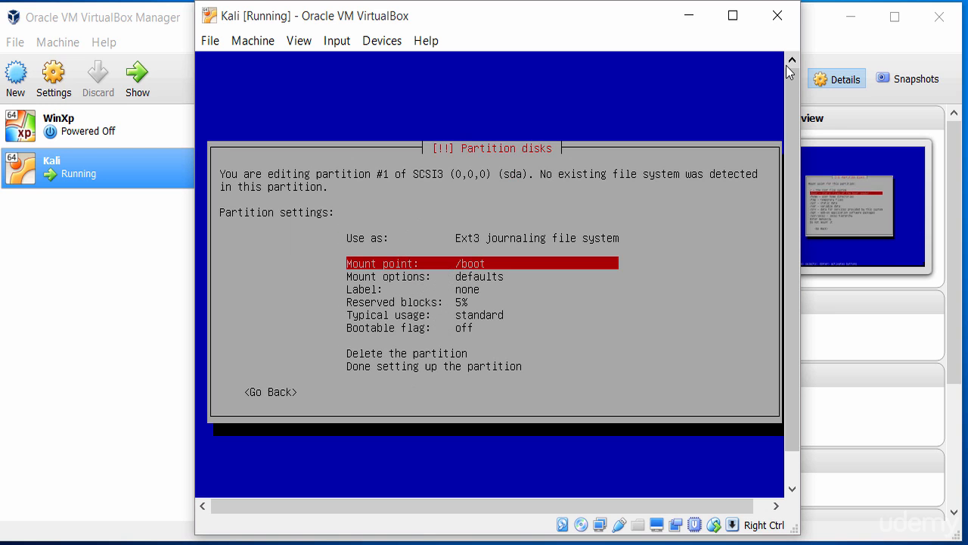
# Review the file system, mount point, mount options, label, reserved blocks, typical usage and bootable flag settings of partition #1.
pyautogui.press('Down')
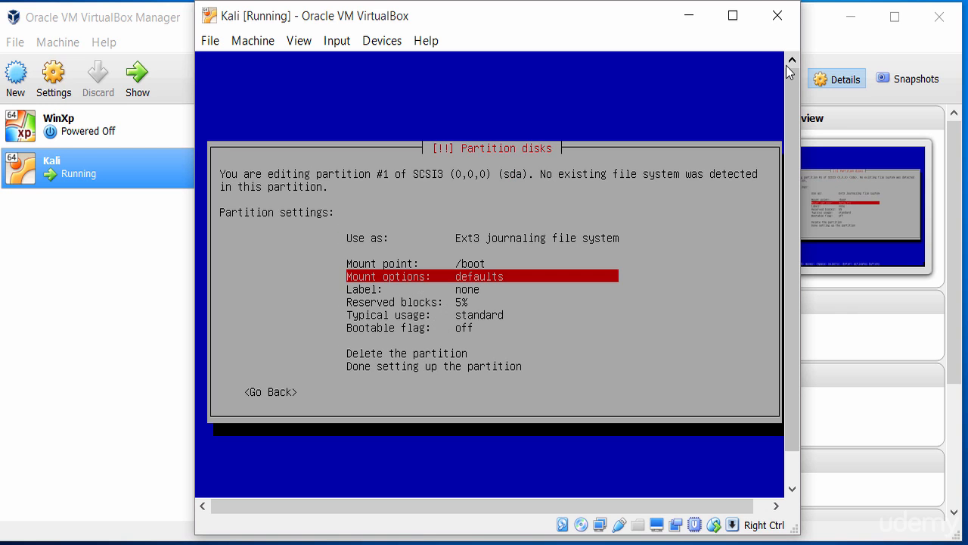
pyautogui.press('Down')
pyautogui.press('Down')
pyautogui.press('Down')
pyautogui.press('Down')
pyautogui.press('Down')
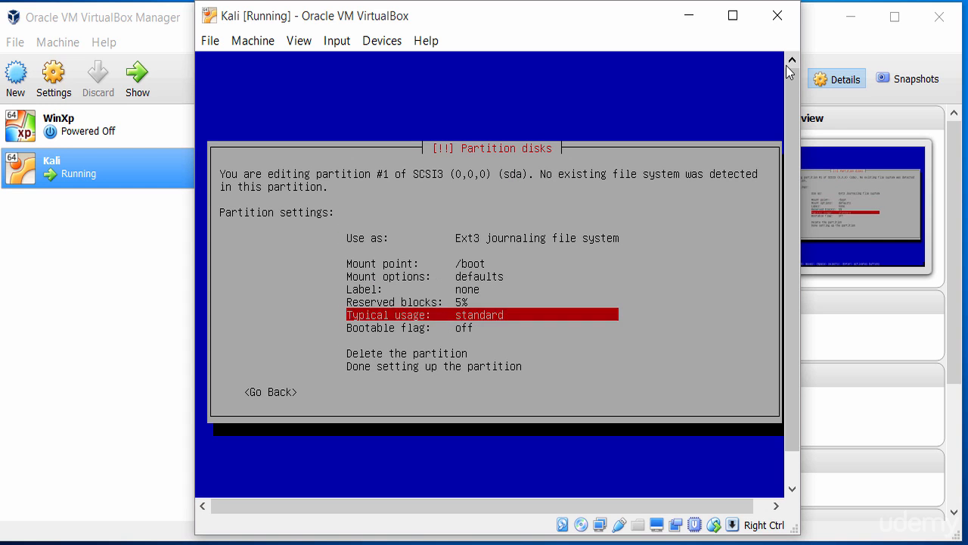
pyautogui.press('Down')
pyautogui.press('Down')
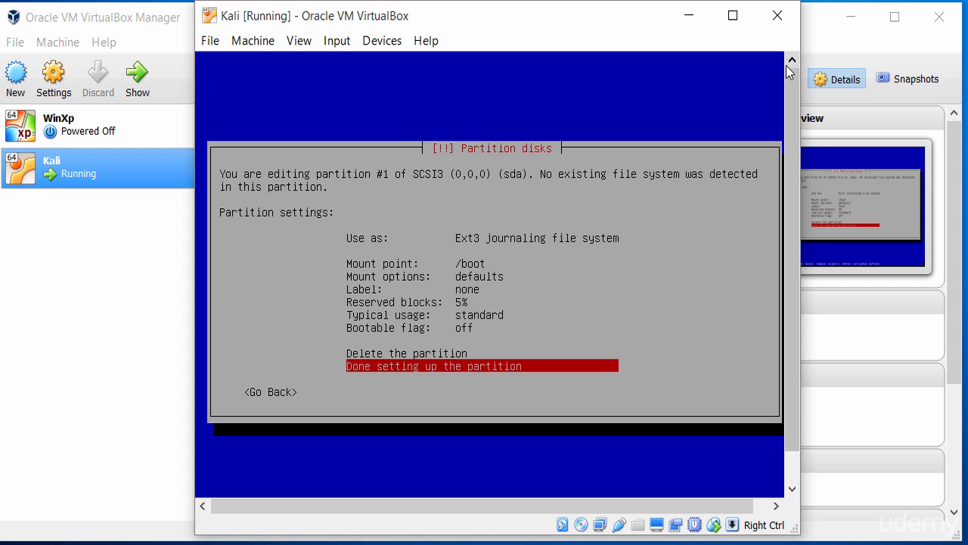
pyautogui.press('Up')
pyautogui.press('Up')
pyautogui.press('Up')
pyautogui.press('Up')
pyautogui.press('Up')
pyautogui.press('Up')
pyautogui.press('Up')
pyautogui.press('Up')
pyautogui.press('Up')
pyautogui.press('Up')
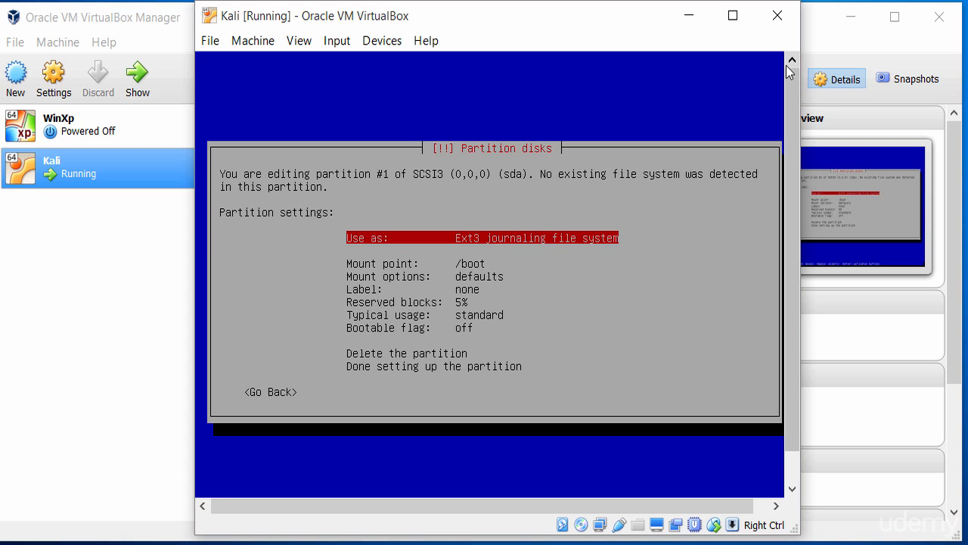
pyautogui.press('Down')
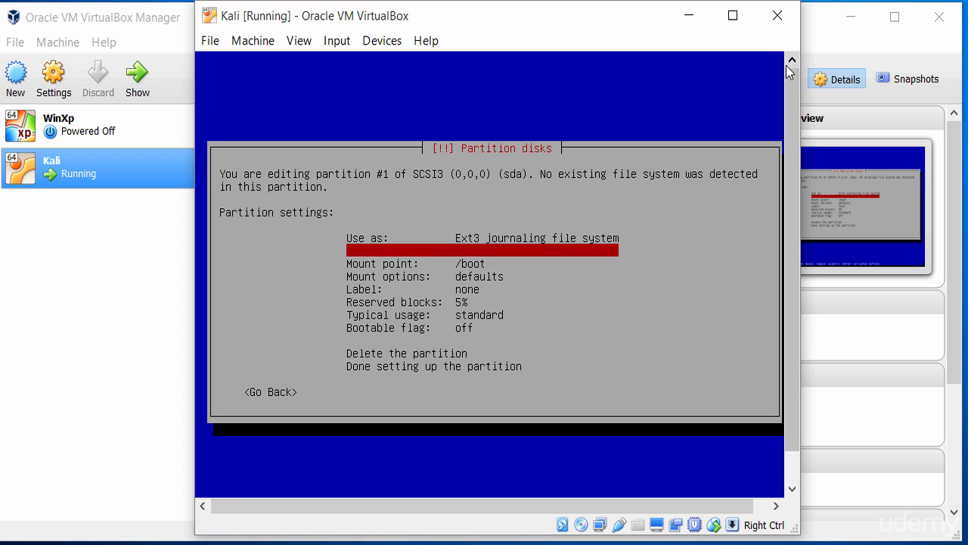
pyautogui.press('Up')
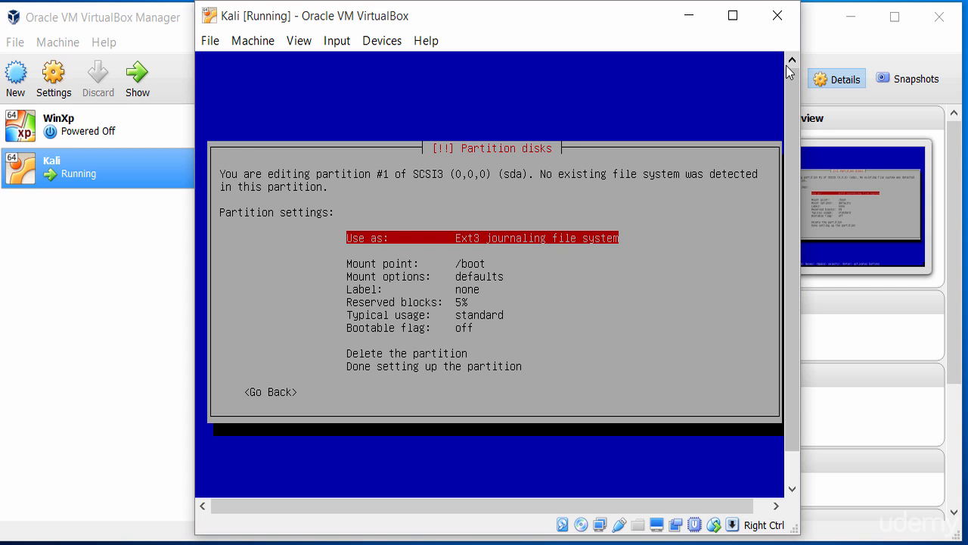
# Finish setting up partition #1 and return to the partition overview.
pyautogui.press('Down')
pyautogui.press('Down')
pyautogui.press('Down')
pyautogui.press('Down')
pyautogui.press('Down')
pyautogui.press('Down')
pyautogui.press('Down')
pyautogui.press('Down')
pyautogui.press('Down')
pyautogui.press('Down')
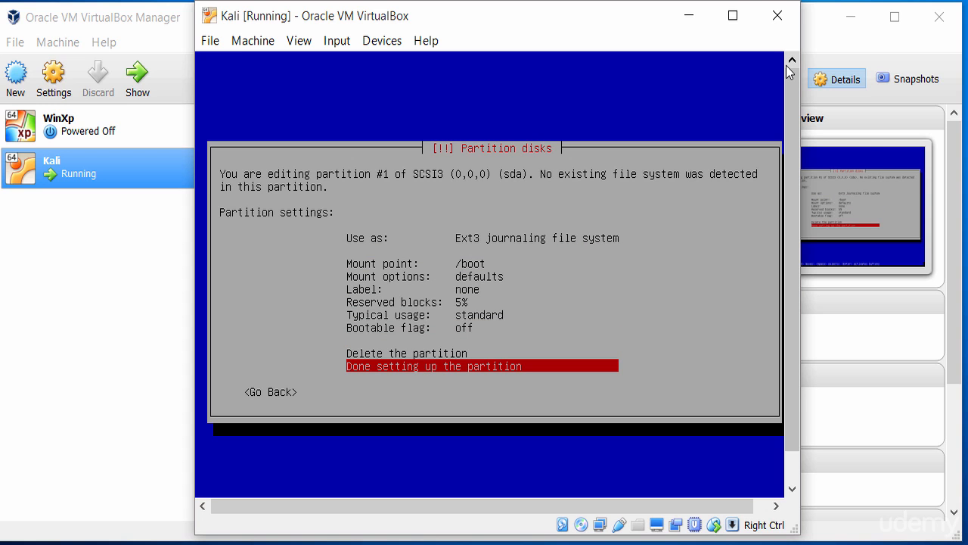
pyautogui.press('Return')
# Create a 4.0 GB primary partition at the beginning of the remaining free space.
pyautogui.press('Down')
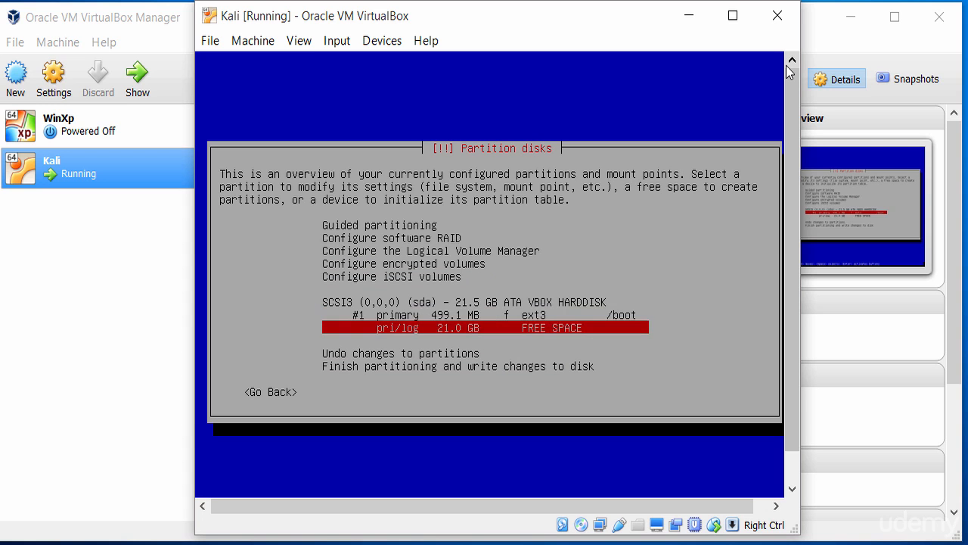
pyautogui.press('Up')
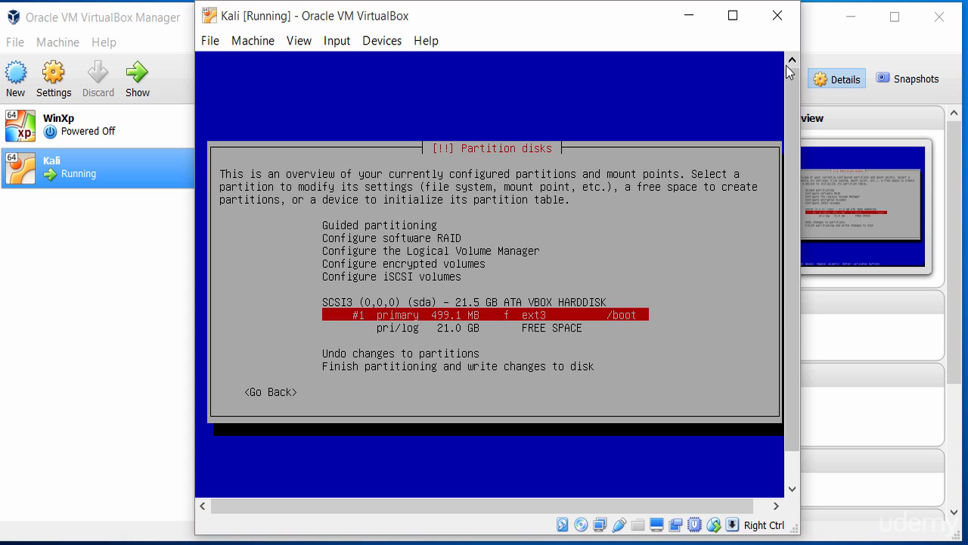
pyautogui.press('Down')
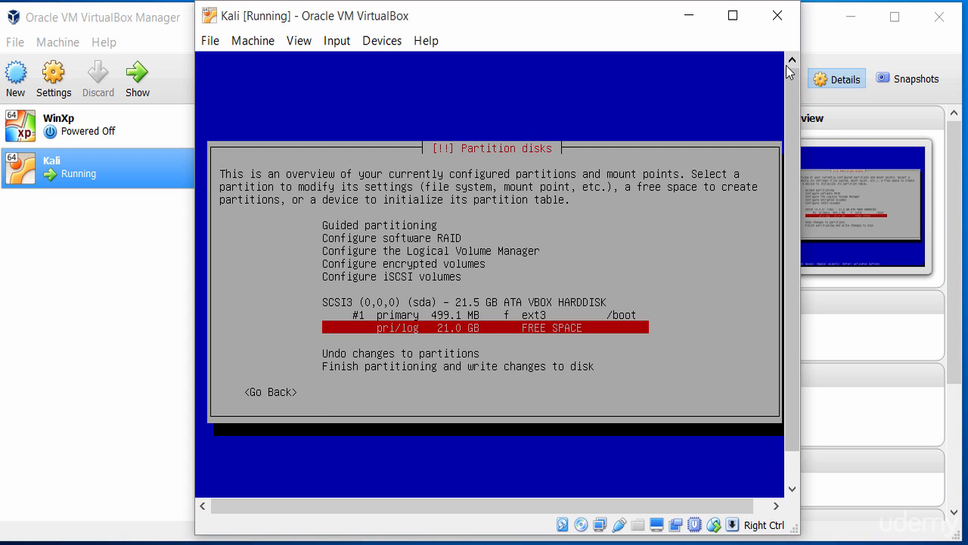
pyautogui.press('Return')
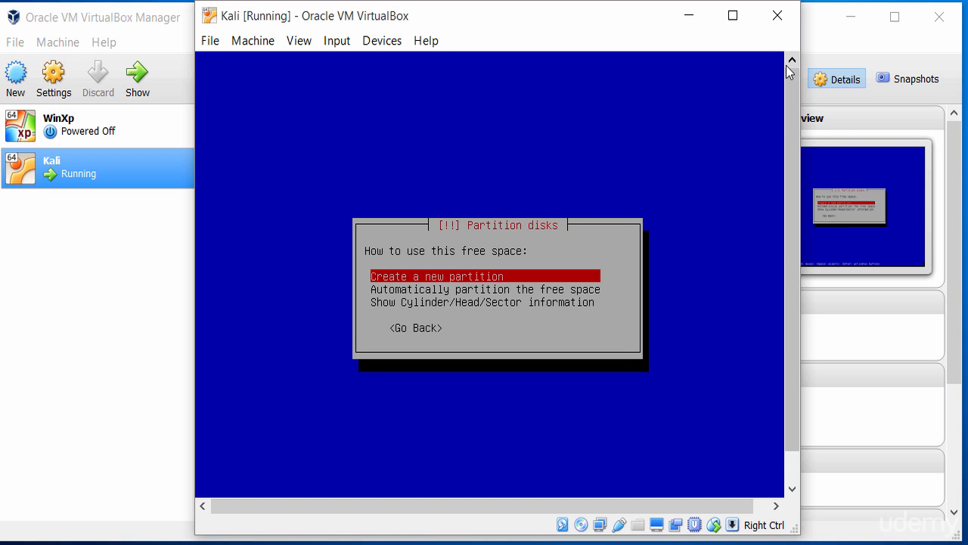
pyautogui.press('Return')
pyautogui.press('Left')
pyautogui.press('Left')
pyautogui.press('Left')
pyautogui.press('Left')
pyautogui.press('Left')
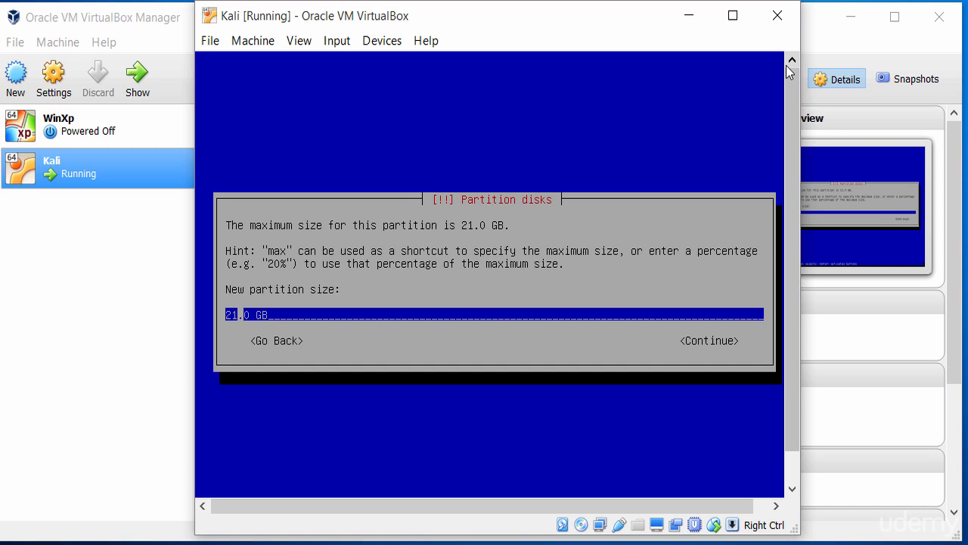
pyautogui.press('BackSpace')
pyautogui.press('BackSpace')
pyautogui.write('4')
pyautogui.press('Right')
pyautogui.press('Right')
pyautogui.press('Right')
pyautogui.press('Right')
pyautogui.press('Right')
pyautogui.press('Tab')
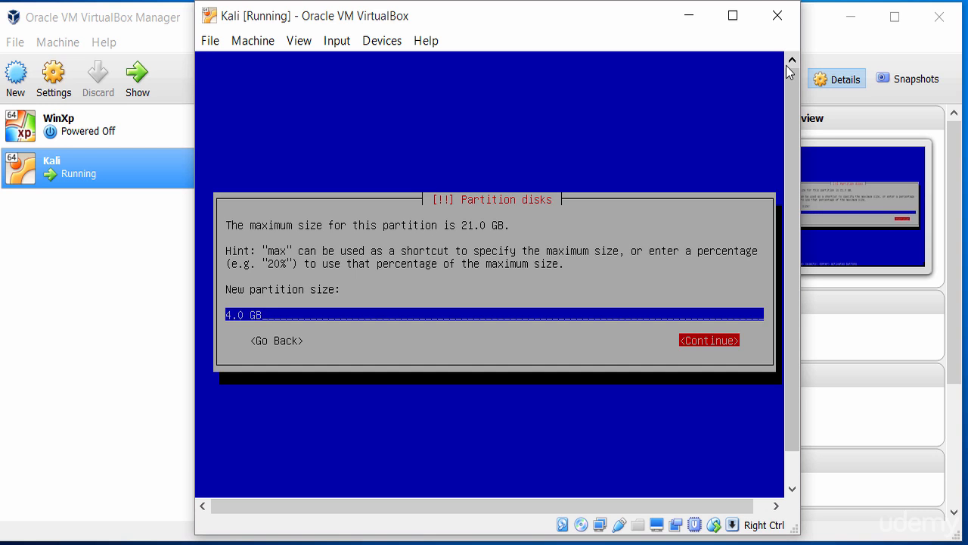
pyautogui.press('Return')
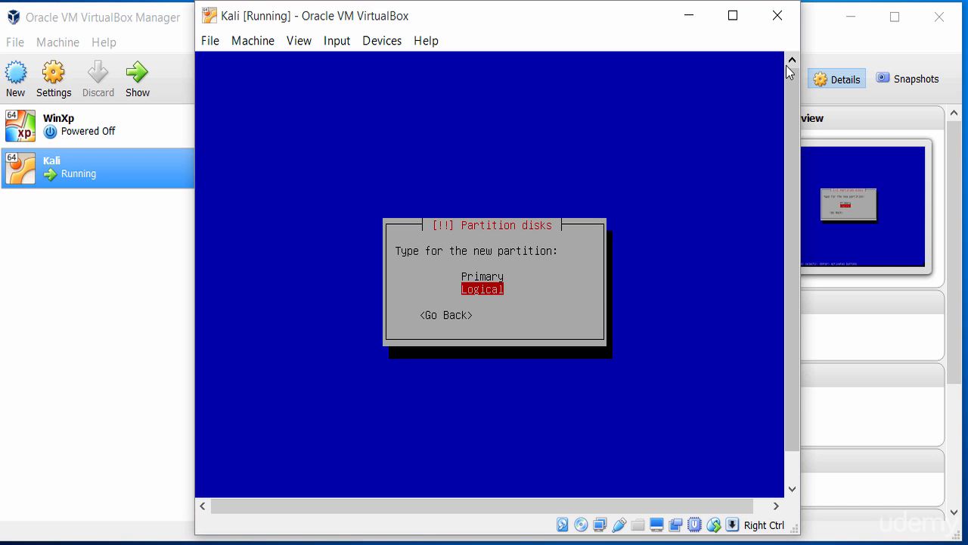
pyautogui.press('Up')
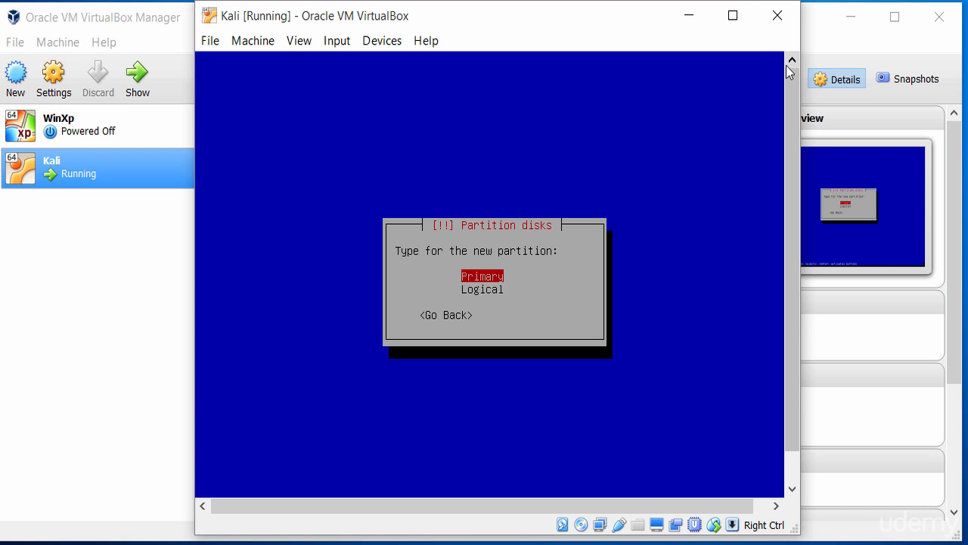
pyautogui.press('Return')
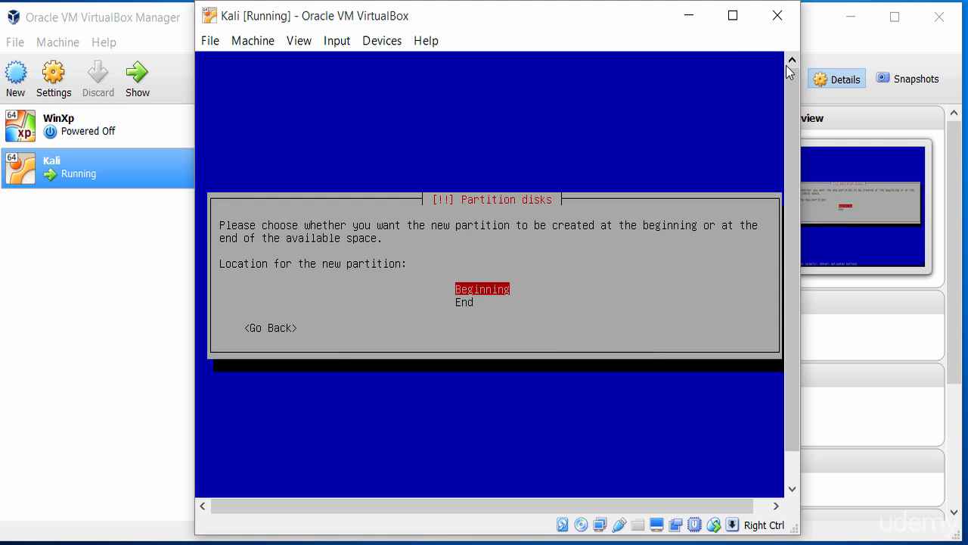
pyautogui.press('Return')
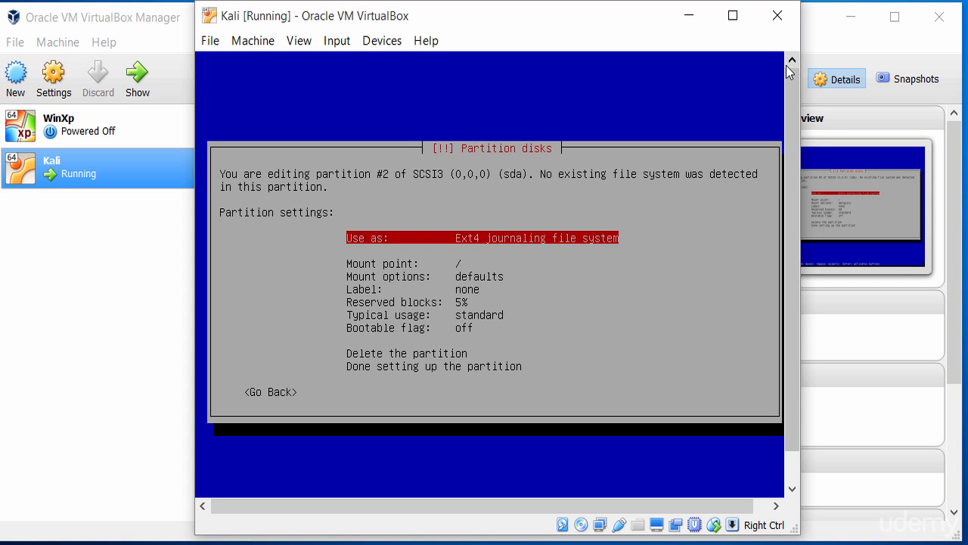
# Examine the available mount points for partition #2 and return to its settings without choosing one.
pyautogui.press('Down')
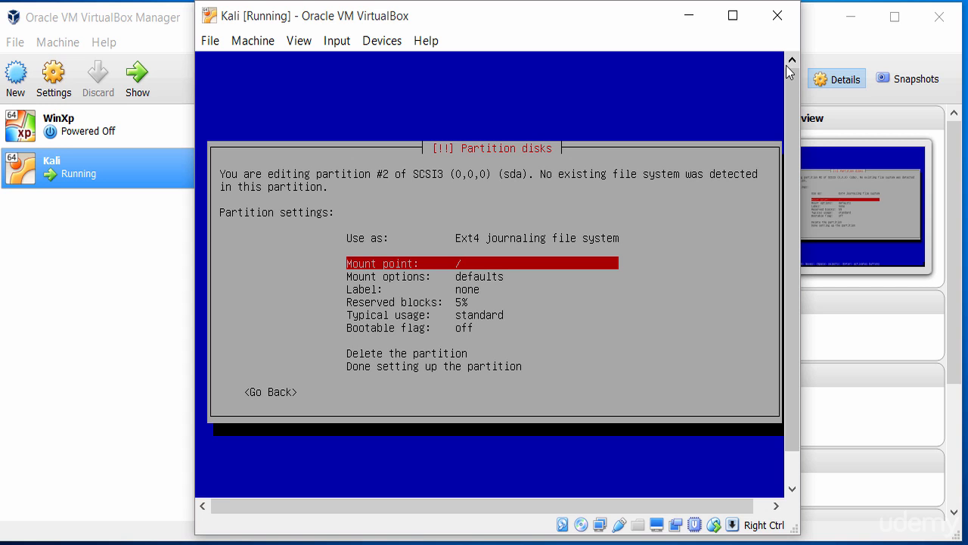
pyautogui.press('Return')
pyautogui.press('Down')
pyautogui.press('Down')
pyautogui.press('Down')
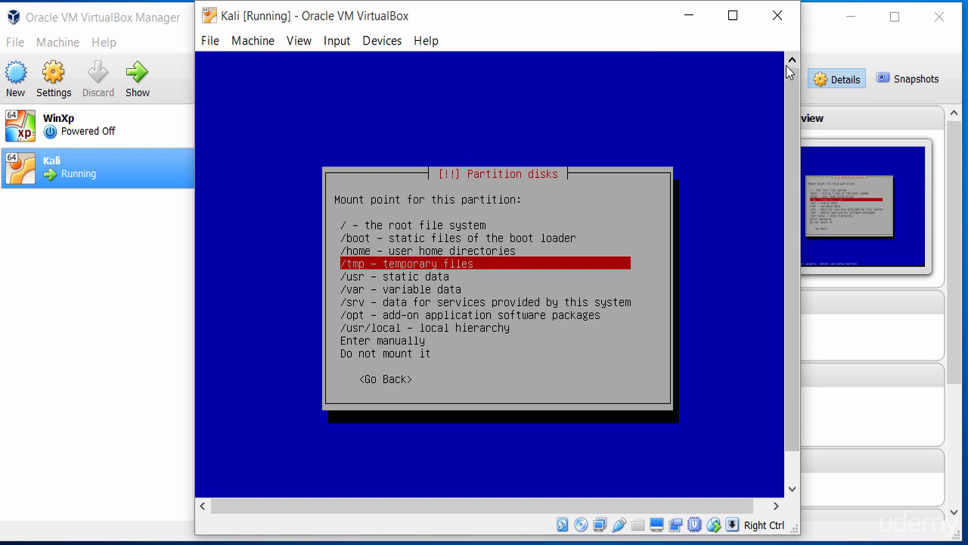
pyautogui.press('Down')
pyautogui.press('Down')
pyautogui.press('Down')
pyautogui.press('Down')
pyautogui.press('Down')
pyautogui.press('Down')
pyautogui.press('Down')
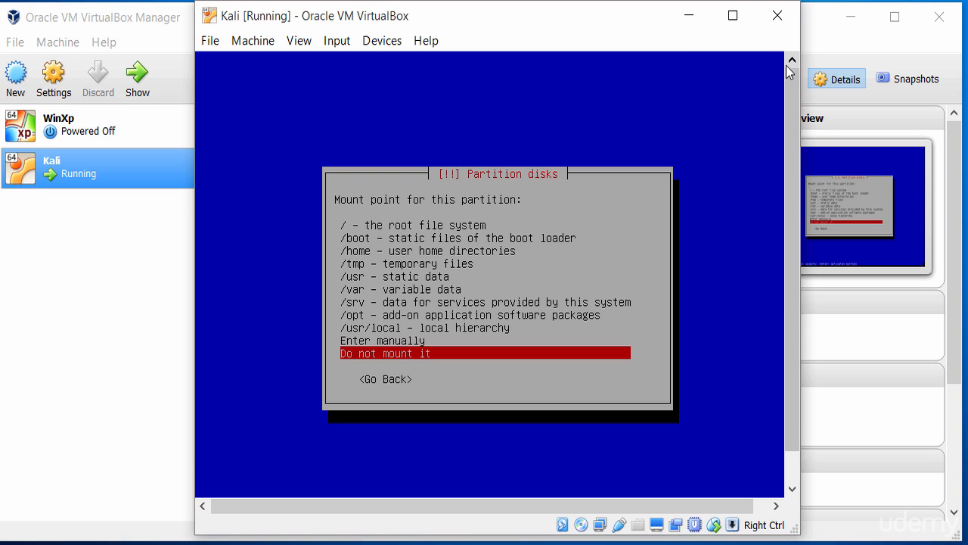
pyautogui.press('Escape')
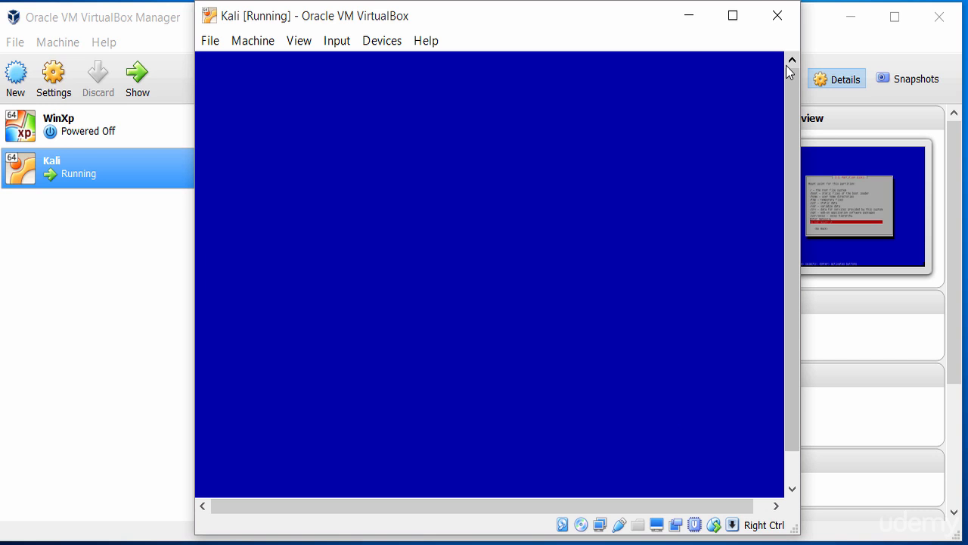
pyautogui.press('Down')
pyautogui.press('Up')
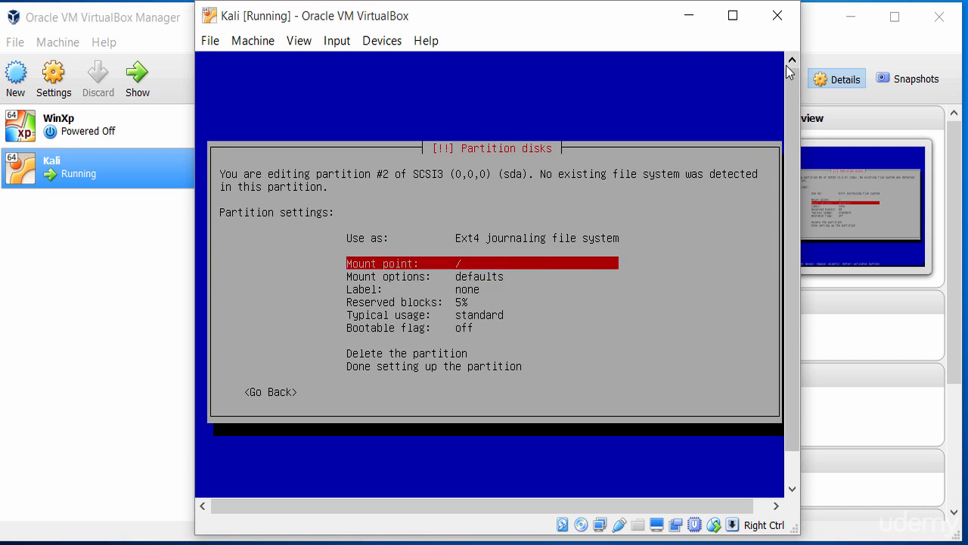
# Set partition #2 to be used as swap area.
pyautogui.press('Up')
pyautogui.press('Return')
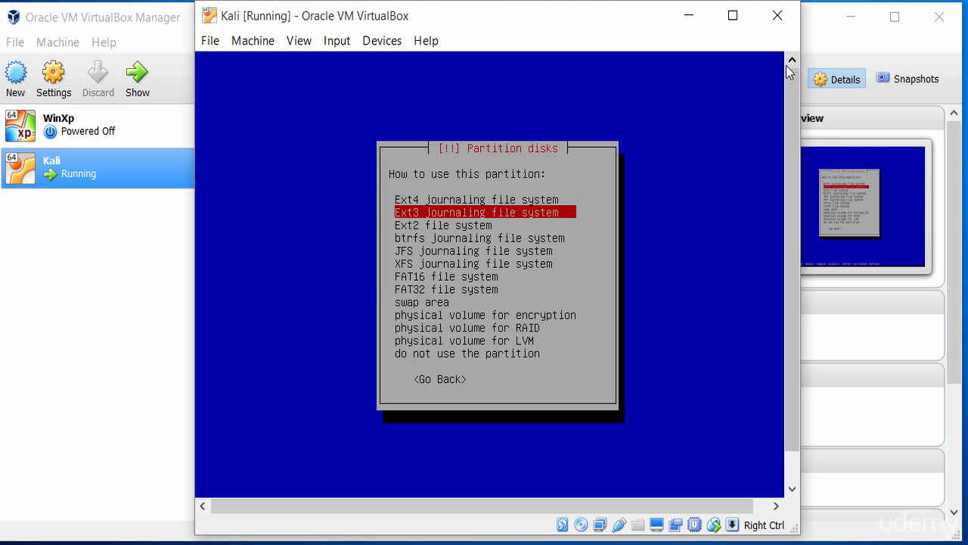
pyautogui.press('Down')
pyautogui.press('Down')
pyautogui.press('Down')
pyautogui.press('Down')
pyautogui.press('Down')
pyautogui.press('Down')
pyautogui.press('Down')
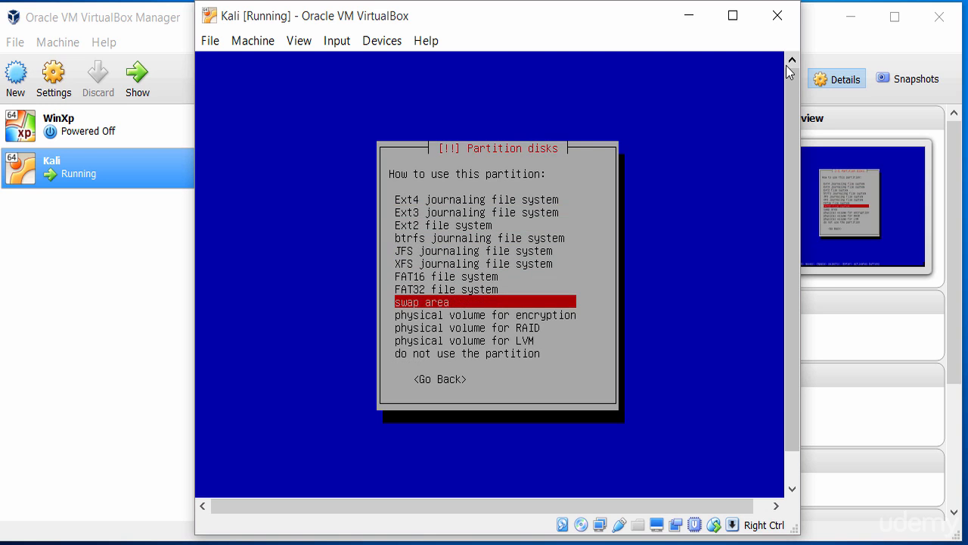
pyautogui.press('Return')
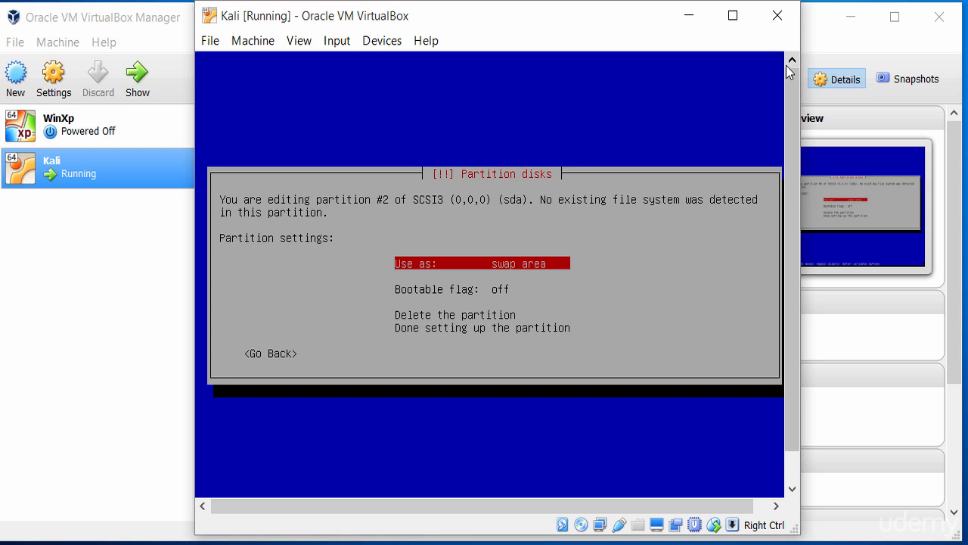
# Finish setting up the swap partition #2 and return to the partition overview.
pyautogui.press('Down')
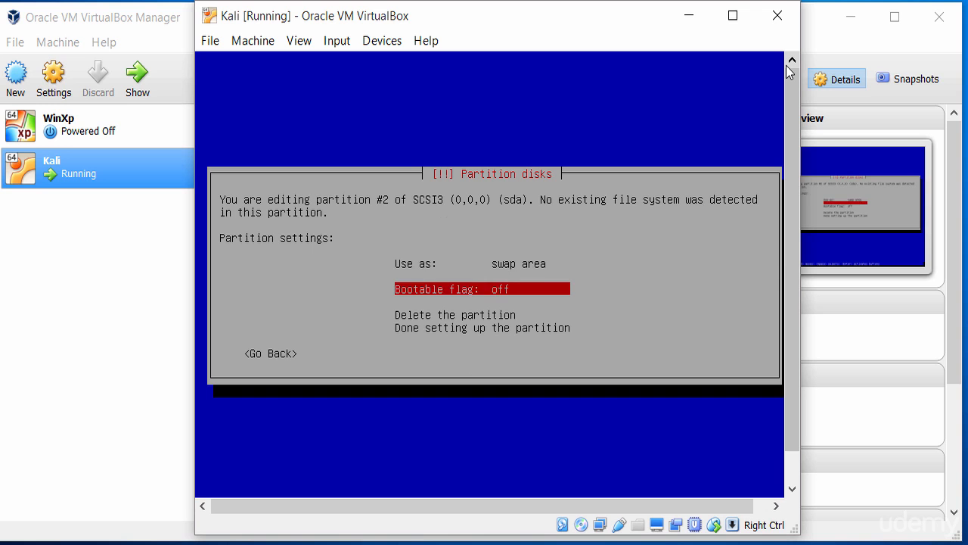
pyautogui.press('Up')
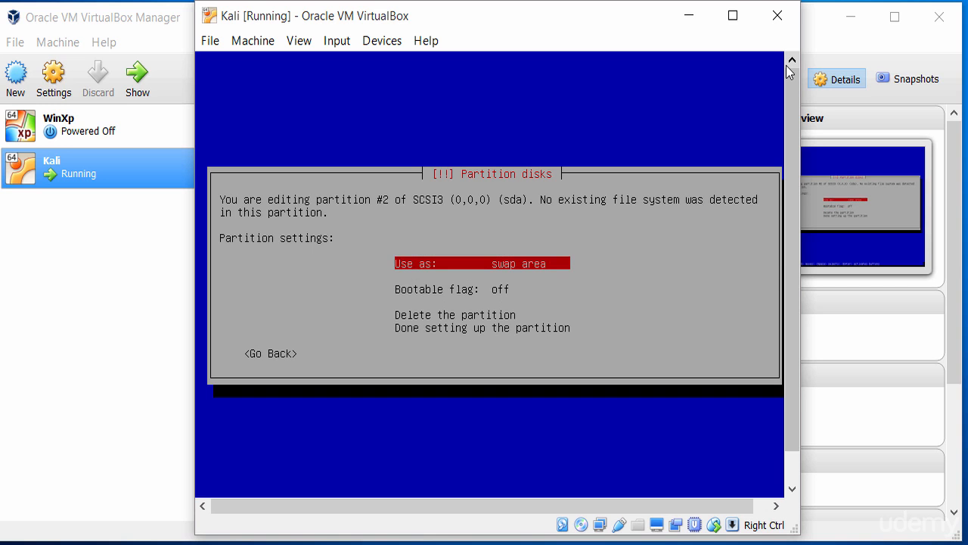
pyautogui.press('Down')
pyautogui.press('Down')
pyautogui.press('Down')
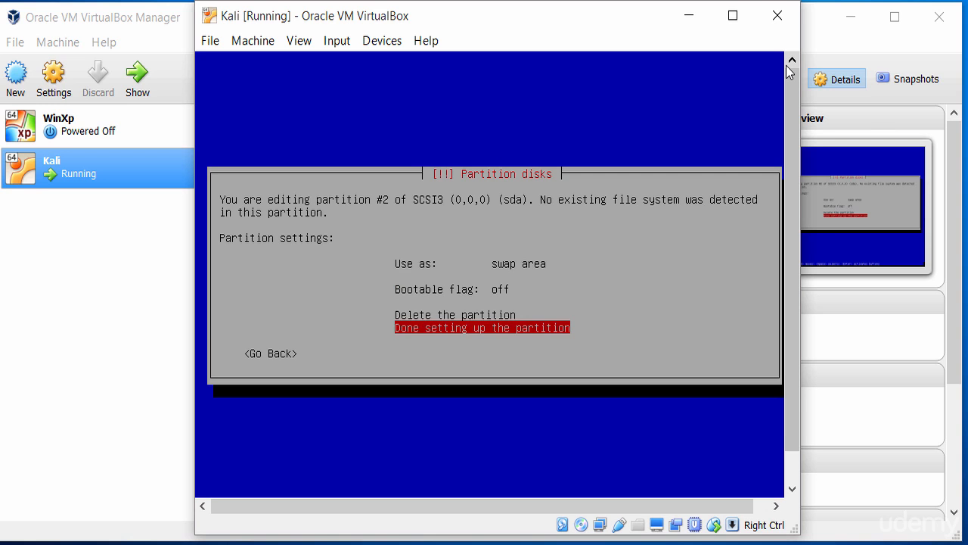
pyautogui.press('Return')
# Create a 17.0 GB primary partition that takes up all of the remaining free space.
pyautogui.press('Up')
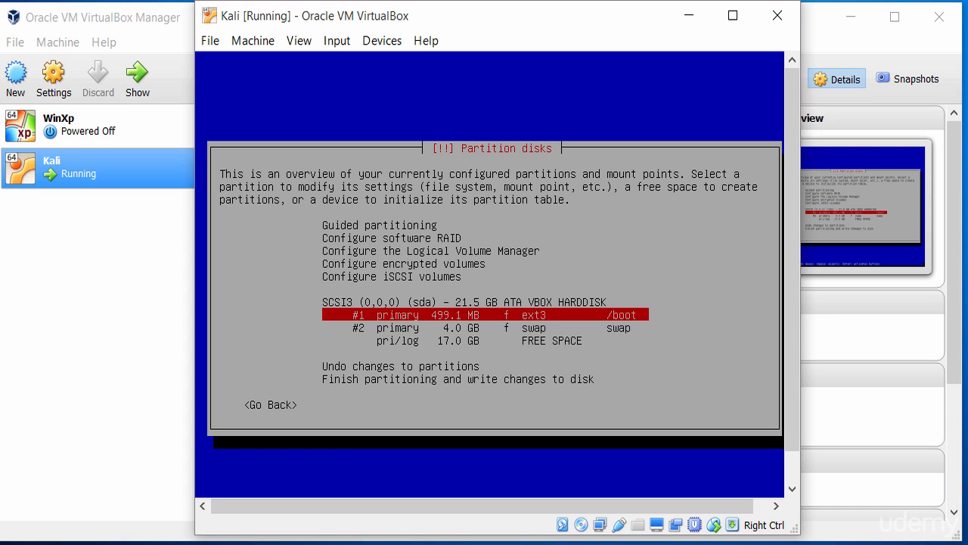
pyautogui.press('Down')
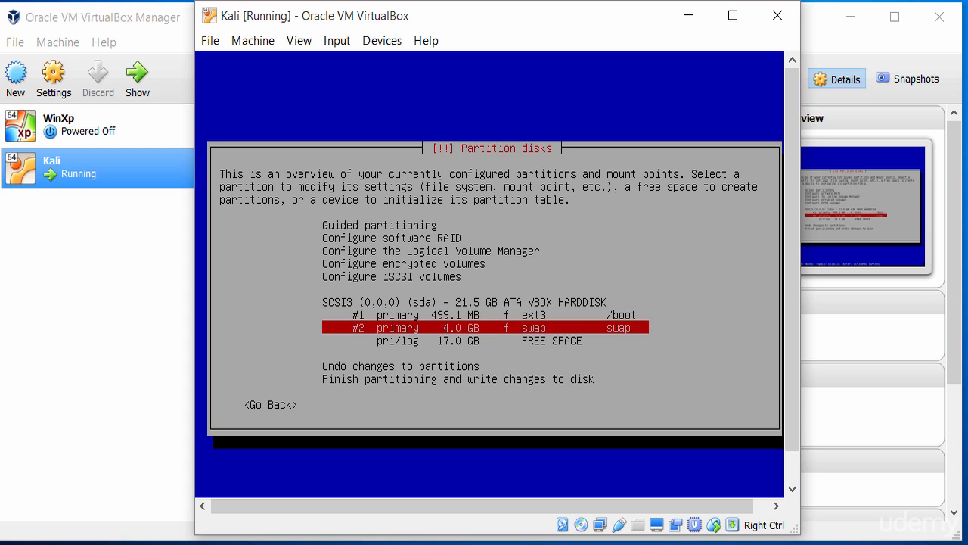
pyautogui.press('Down')
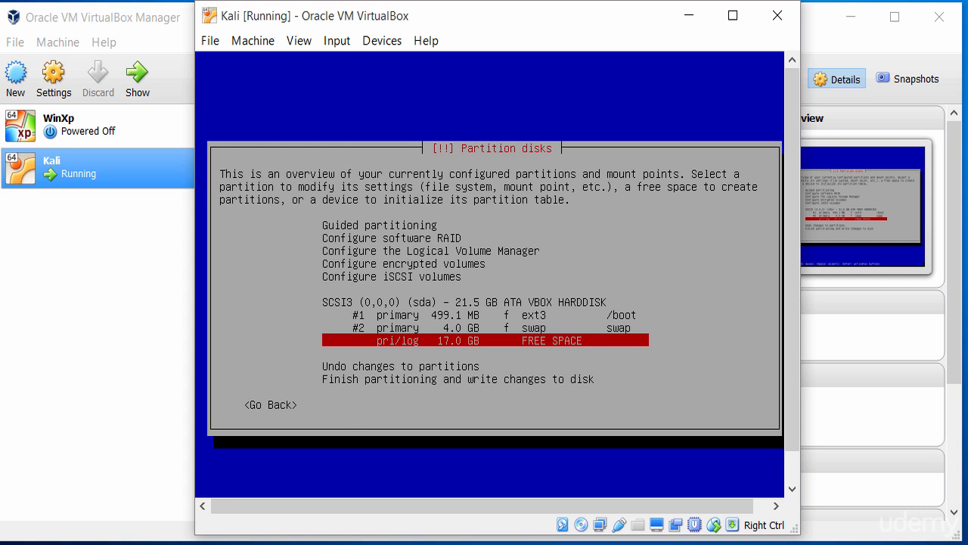
pyautogui.press('Return')
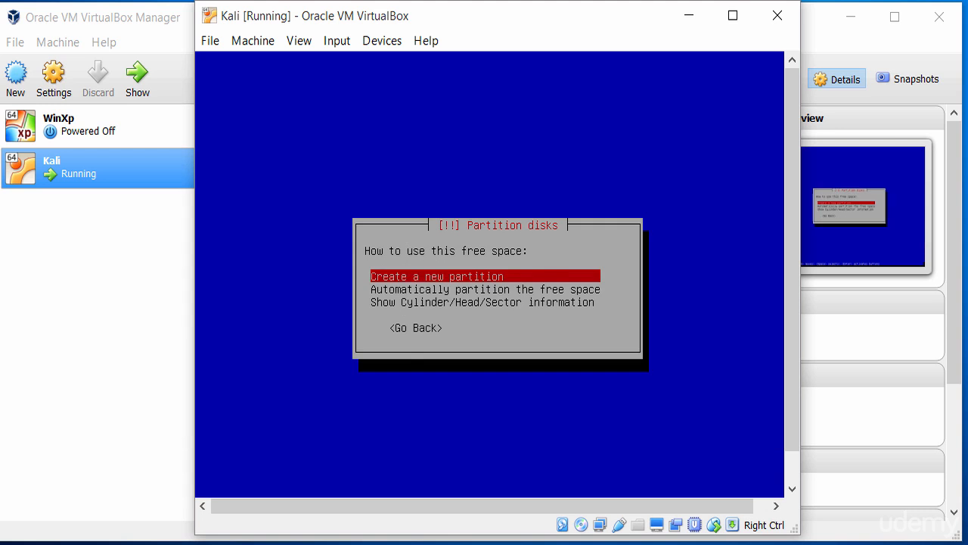
pyautogui.press('Down')
pyautogui.press('Up')
pyautogui.press('Return')
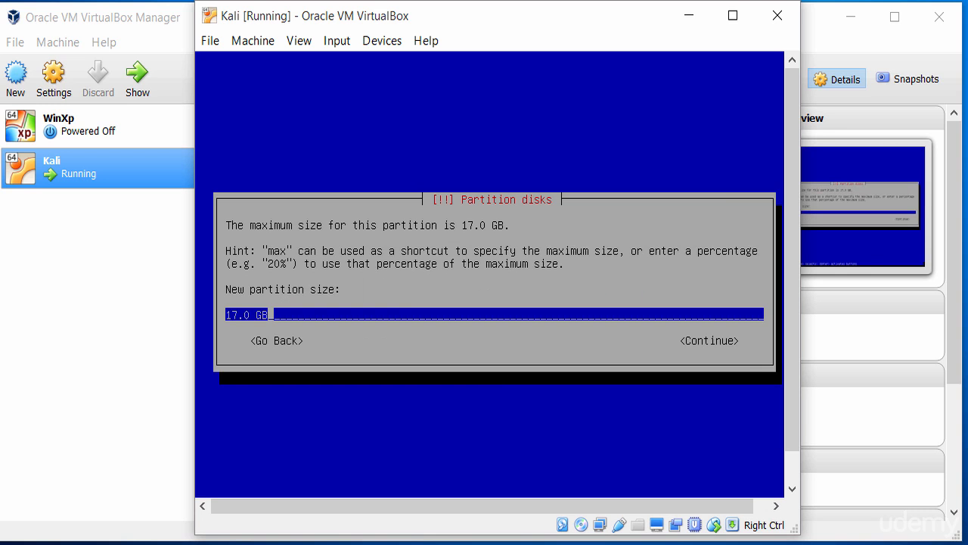
pyautogui.press('Tab')
pyautogui.press('Return')
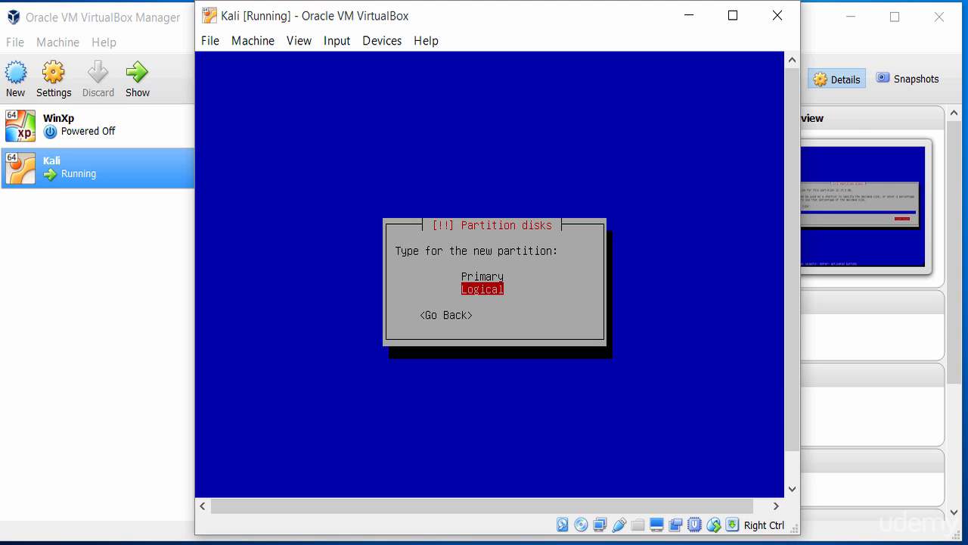
pyautogui.press('Up')
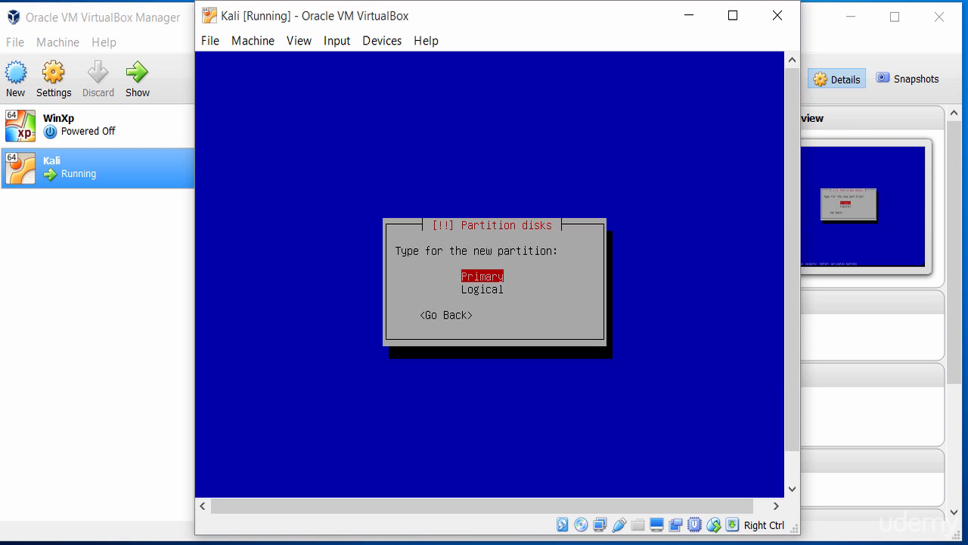
pyautogui.press('Return')
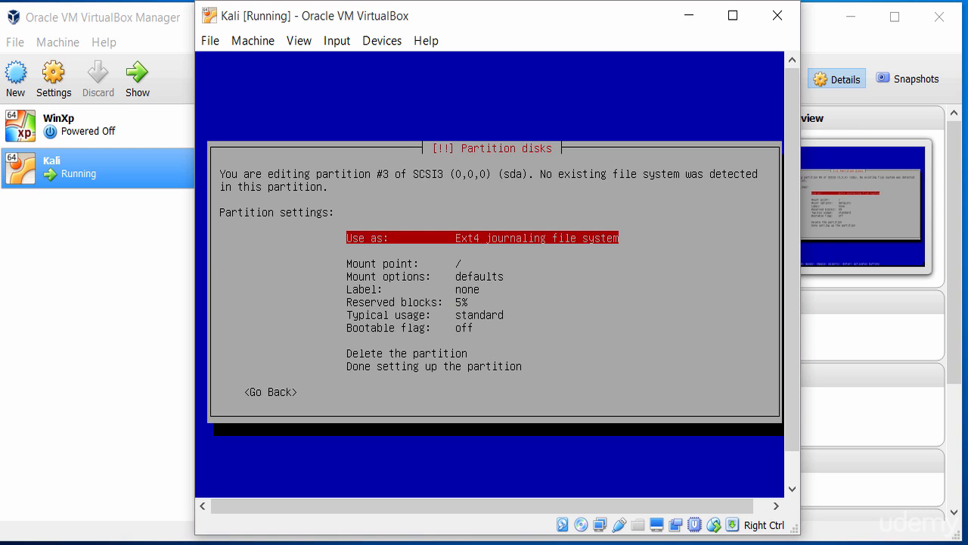
# Review the file system, mount point, mount options, label, reserved blocks, typical usage and bootable flag settings of partition #3.
pyautogui.press('Down')
pyautogui.press('Up')
pyautogui.press('Down')
pyautogui.press('Down')
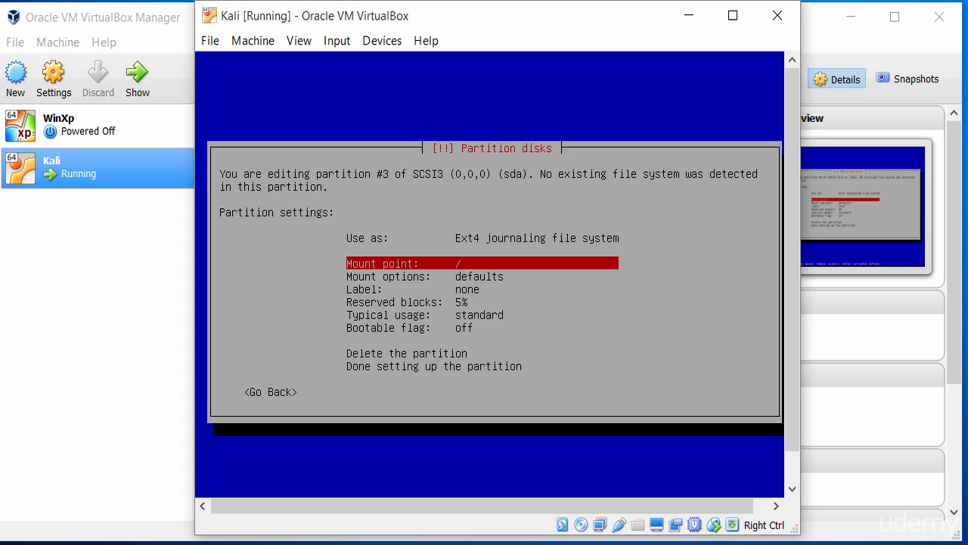
pyautogui.press('Down')
pyautogui.press('Down')
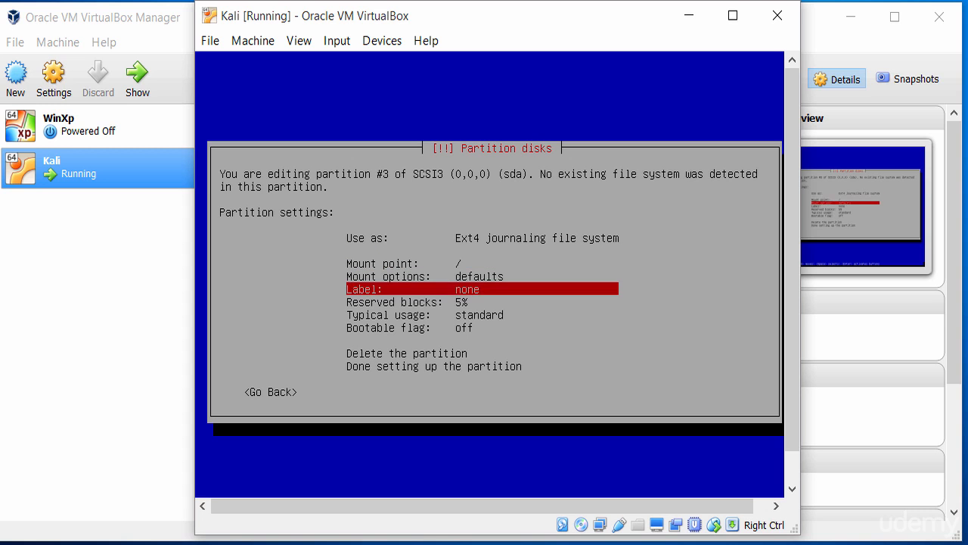
pyautogui.press('Down')
pyautogui.press('Up')
pyautogui.press('Up')
pyautogui.press('Up')
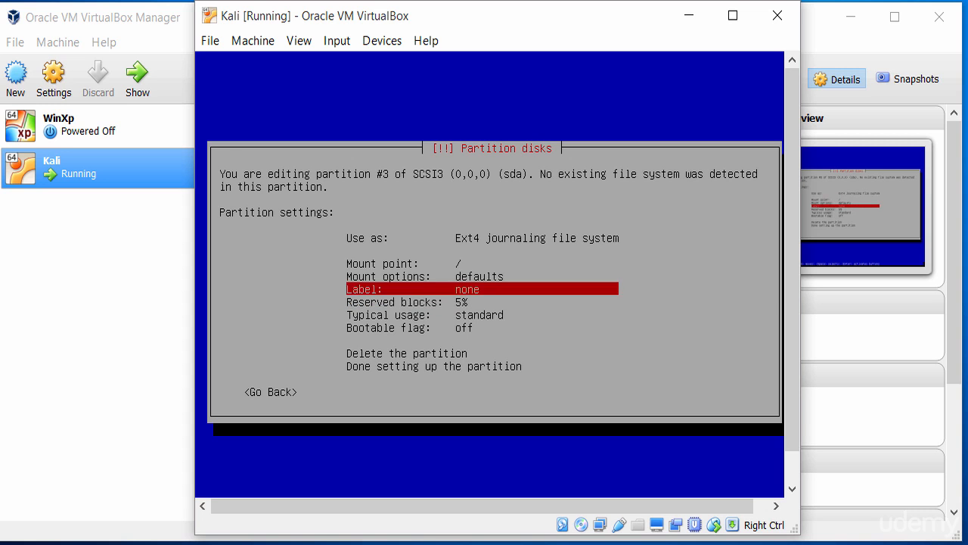
pyautogui.press('Down')
pyautogui.press('Down')
pyautogui.press('Down')
pyautogui.press('Down')
pyautogui.press('Up')
pyautogui.press('Up')
pyautogui.press('Up')
pyautogui.press('Up')
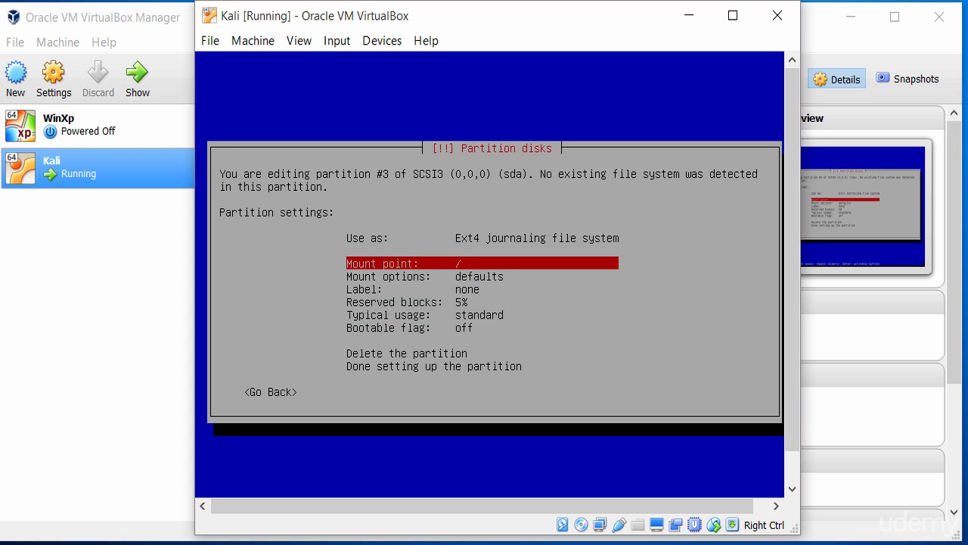
pyautogui.press('Down')
pyautogui.press('Down')
pyautogui.press('Down')
pyautogui.press('Down')
pyautogui.press('Down')
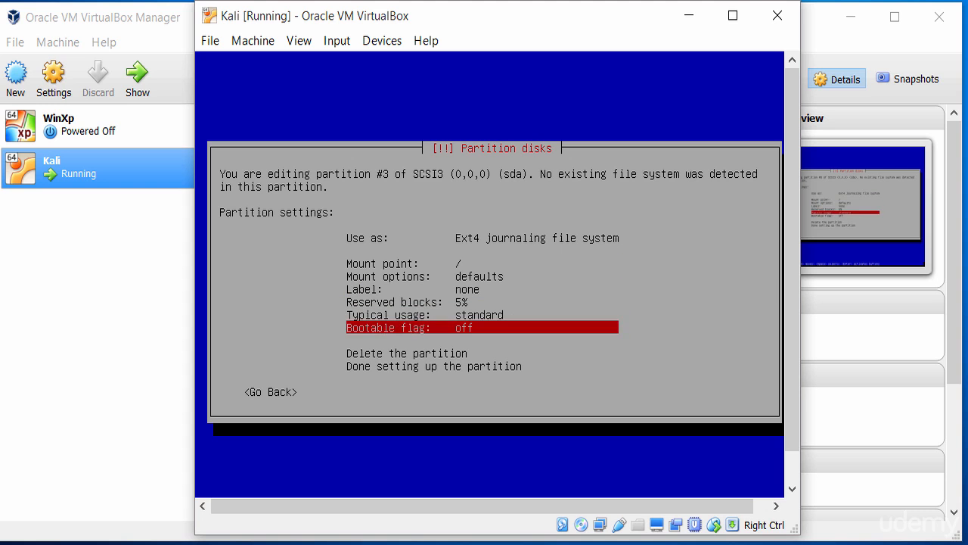
# Finish setting up partition #3 and return to the partition overview.
pyautogui.press('Down')
pyautogui.press('Down')
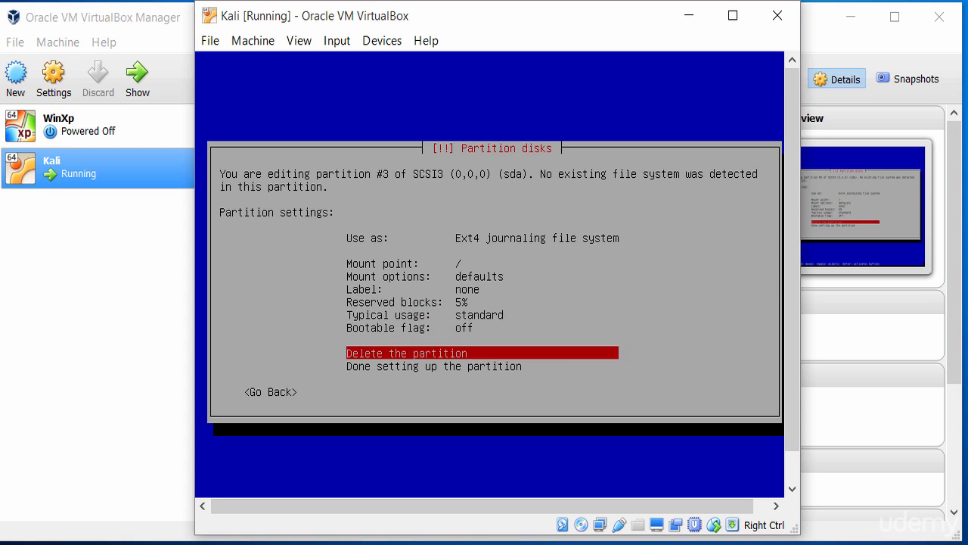
pyautogui.press('Return')
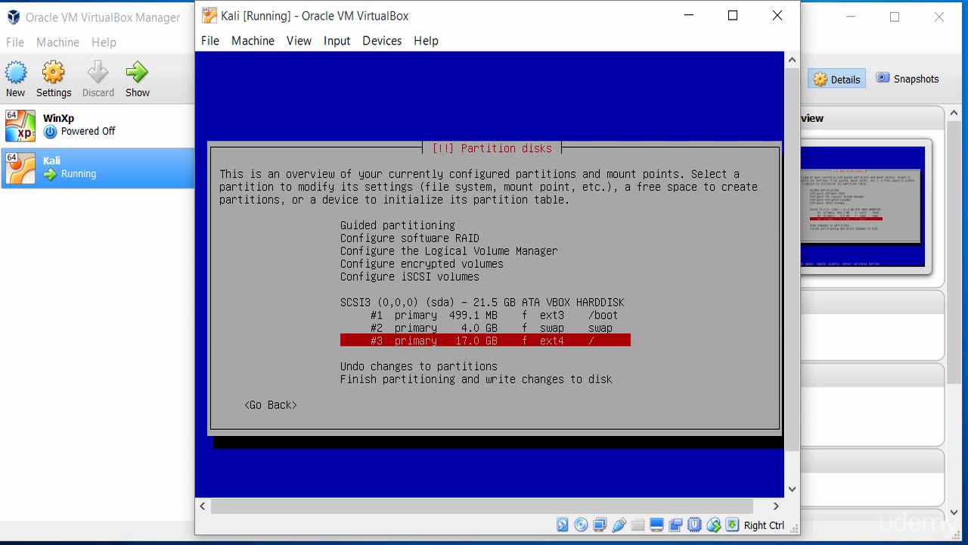
# Finish partitioning after checking the three configured partitions and agree to write the changes to disk.
pyautogui.press('Up')
pyautogui.press('Up')
pyautogui.press('Up')
pyautogui.press('Down')
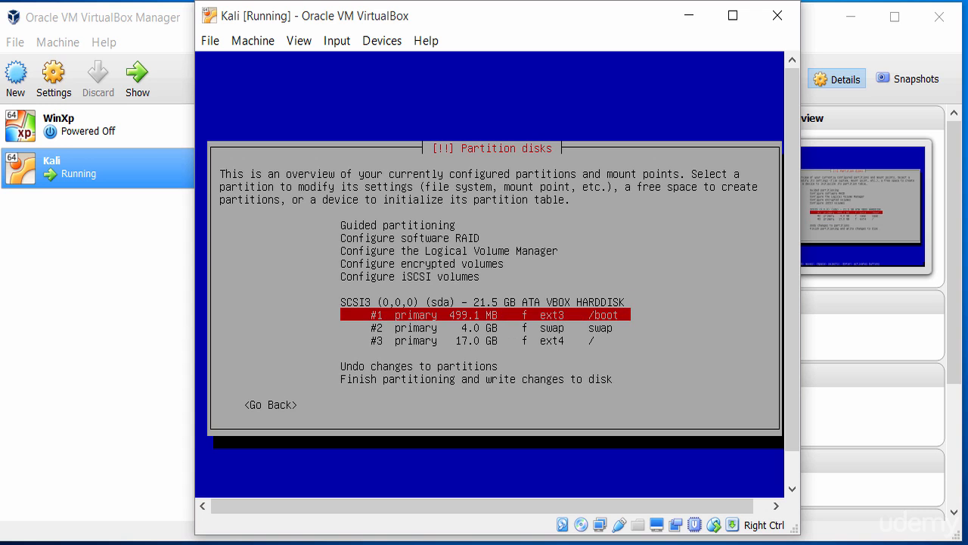
pyautogui.press('Down')
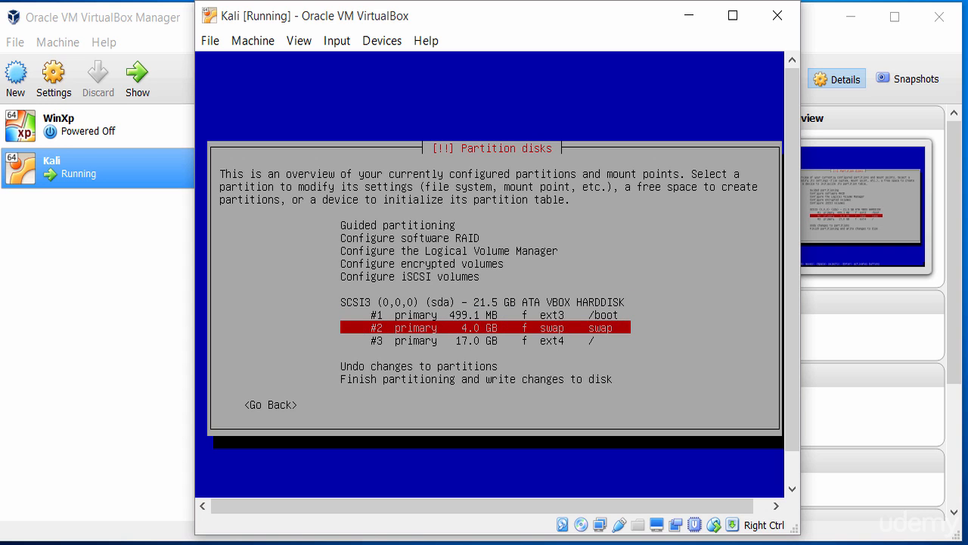
pyautogui.press('Down')
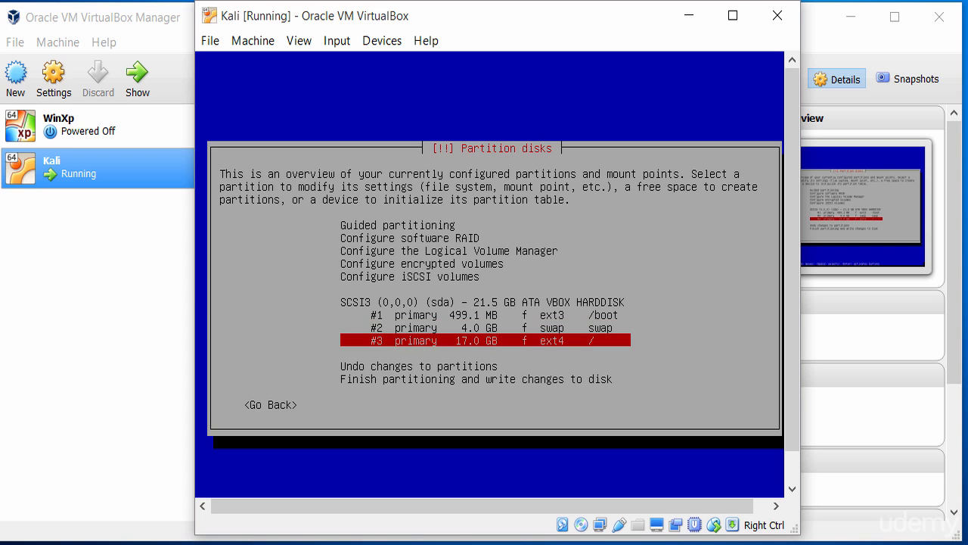
pyautogui.press('Down')
pyautogui.press('Down')
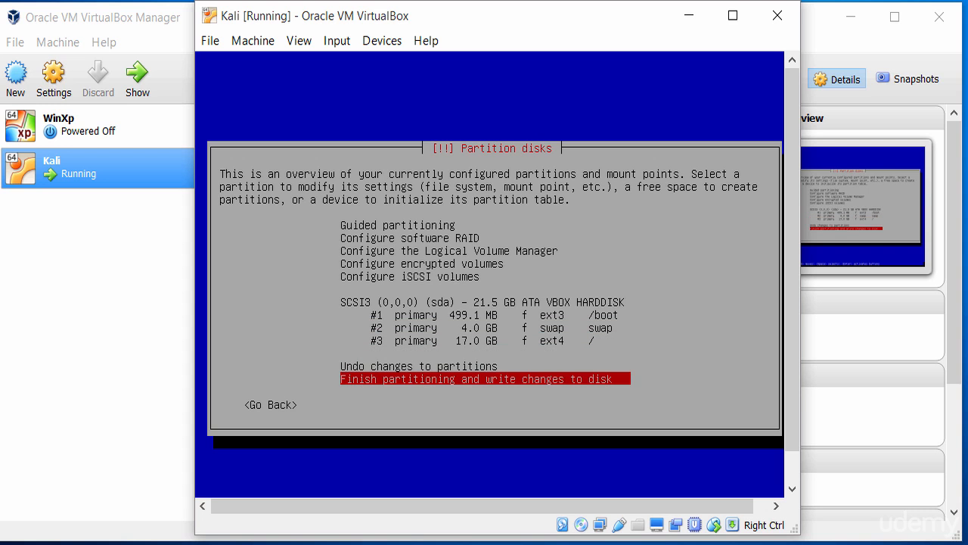
pyautogui.press('Return')
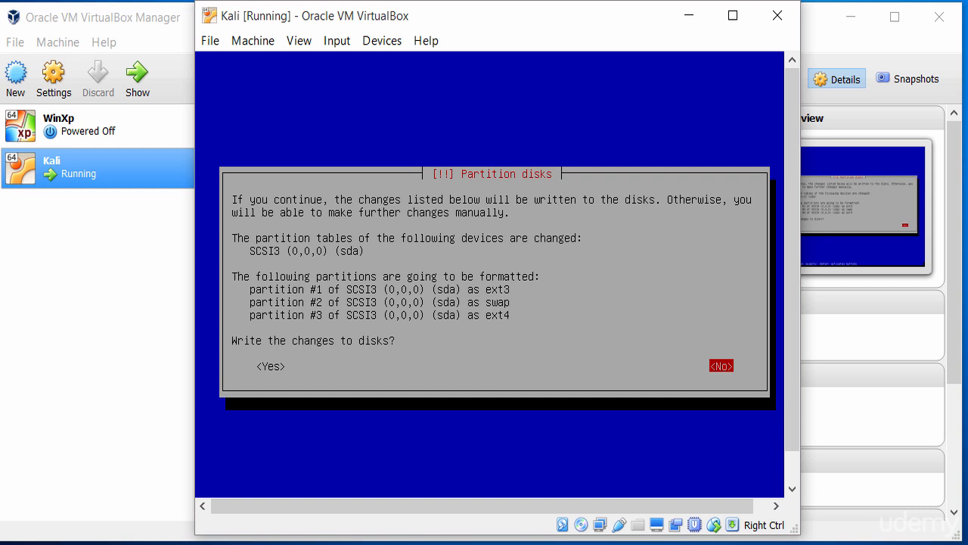
pyautogui.press('Left')
pyautogui.press('Return')
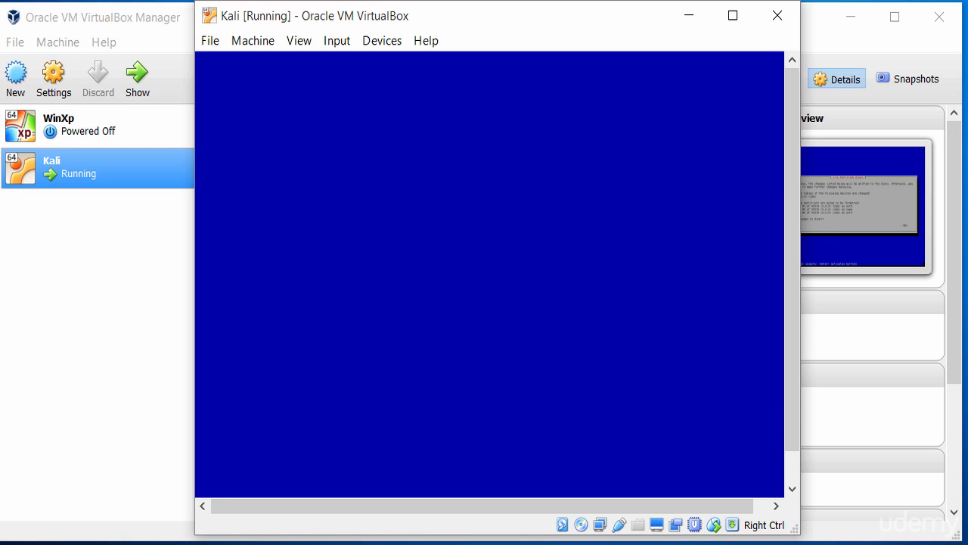